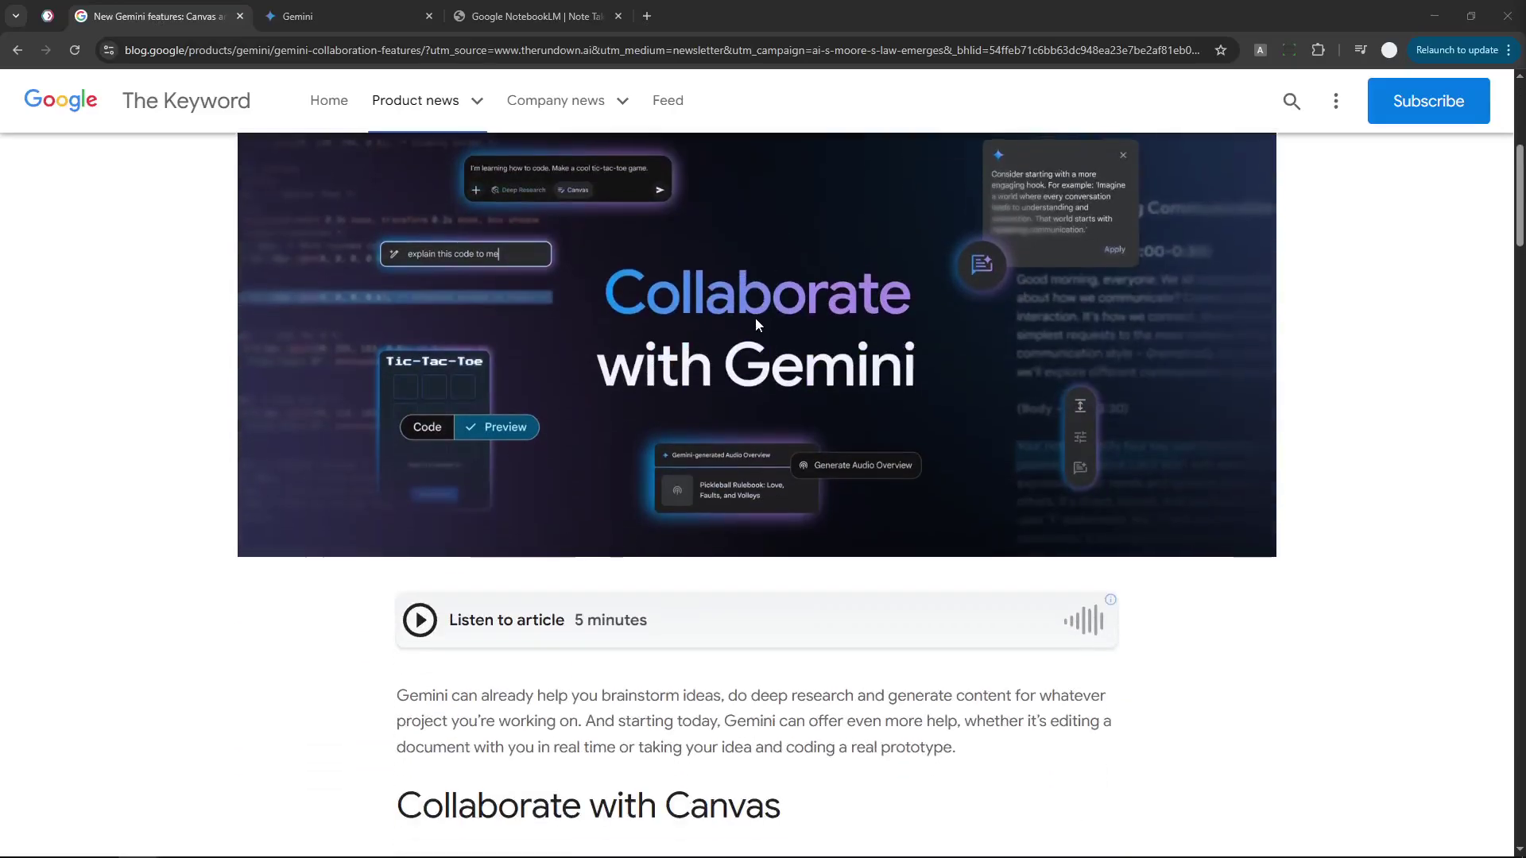
Step: Scroll the blog post down to the Audio Overview announcement and select its heading
{"action": "scroll", "coordinate": [747, 309], "scroll_direction": "down", "scroll_amount": 3}
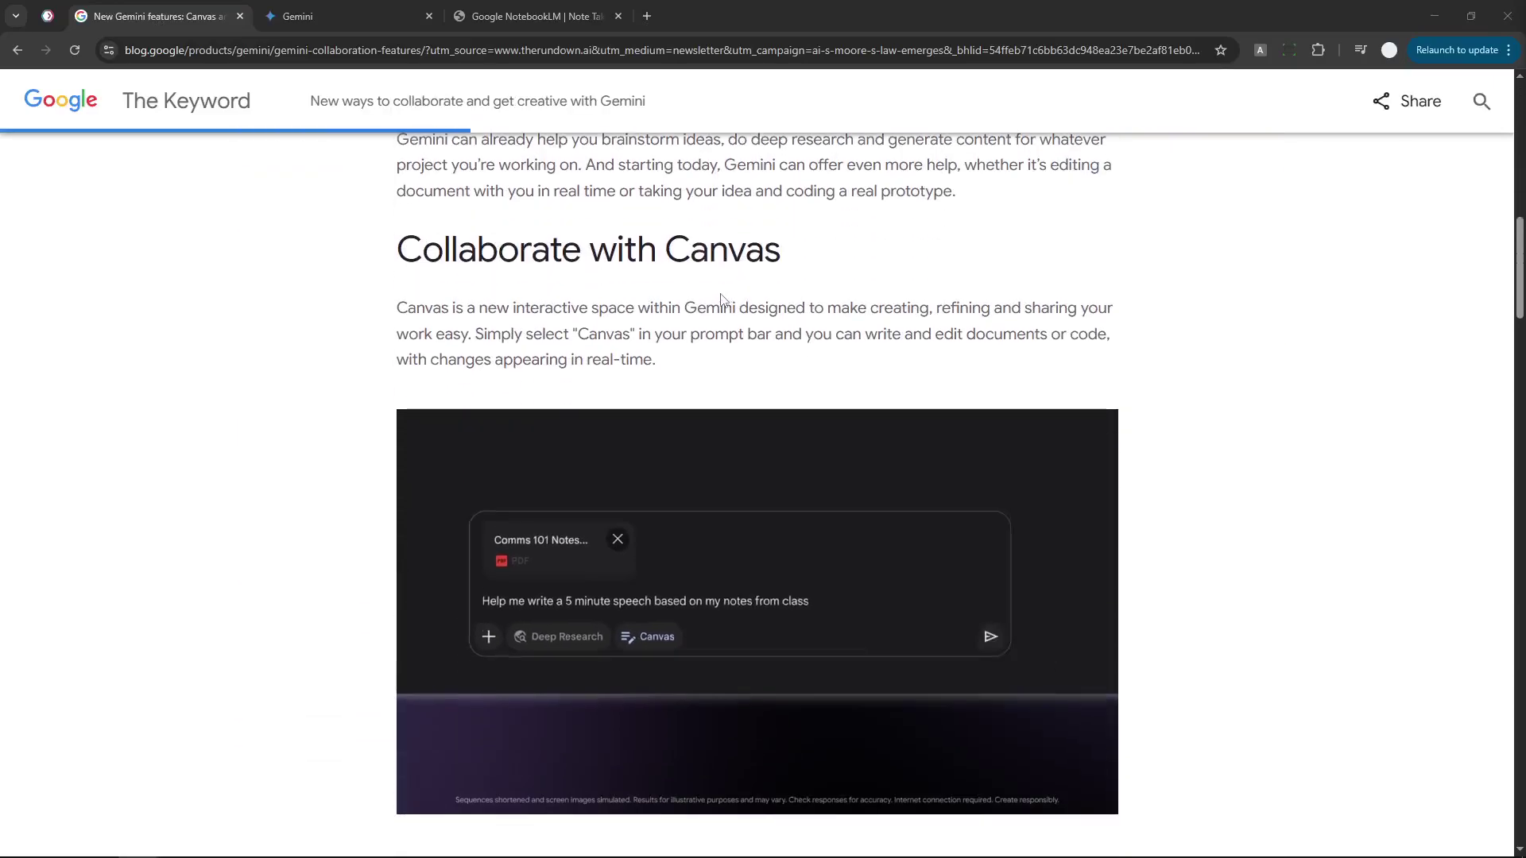
{"action": "scroll", "coordinate": [727, 300], "scroll_direction": "down", "scroll_amount": 3}
{"action": "scroll", "coordinate": [727, 300], "scroll_direction": "down", "scroll_amount": 5}
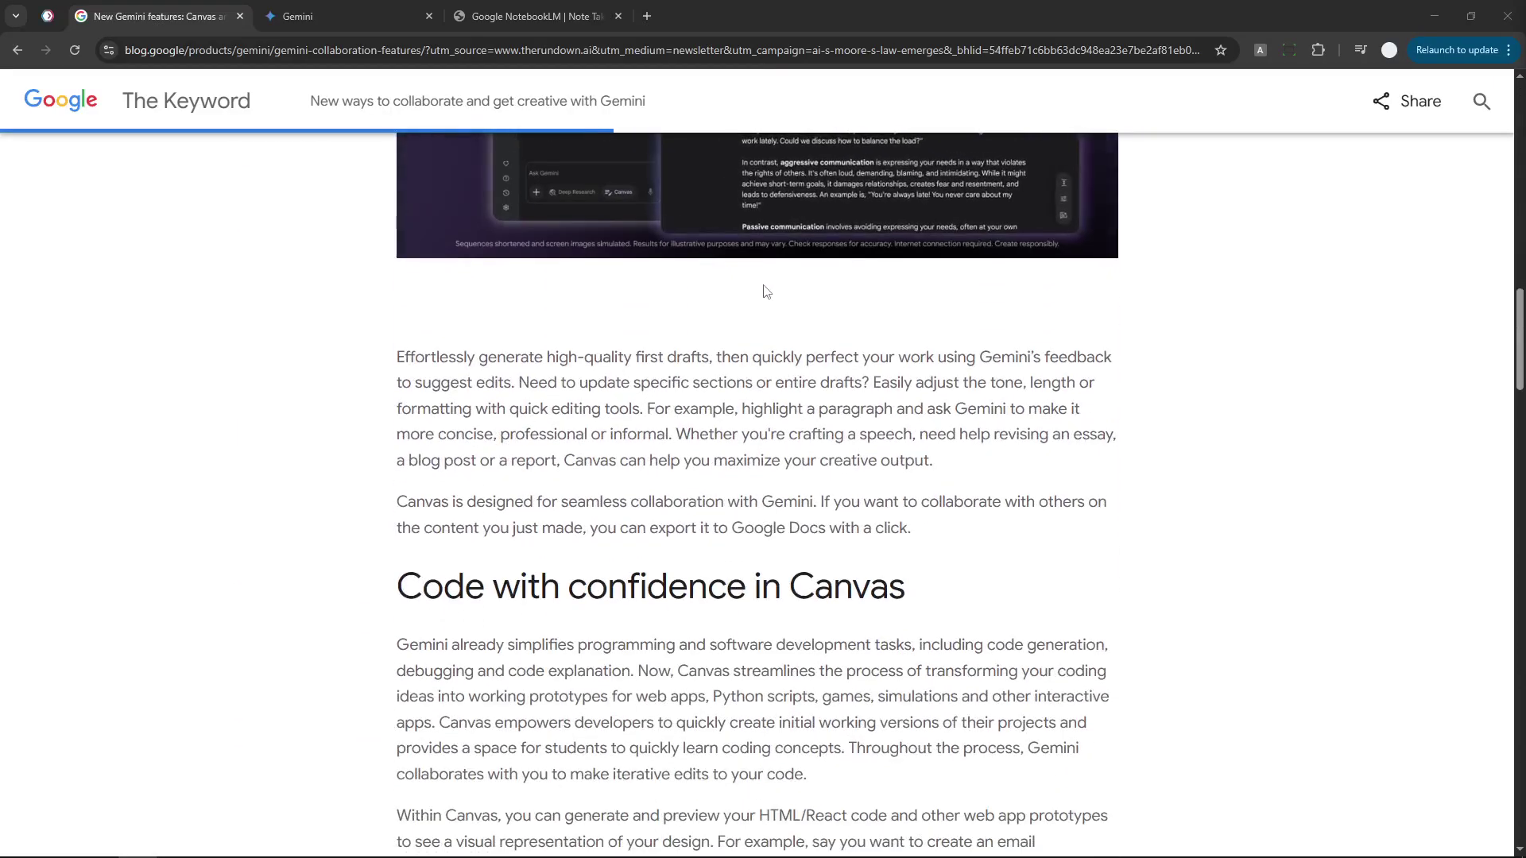
{"action": "scroll", "coordinate": [763, 290], "scroll_direction": "down", "scroll_amount": 4}
{"action": "scroll", "coordinate": [785, 288], "scroll_direction": "down", "scroll_amount": 4}
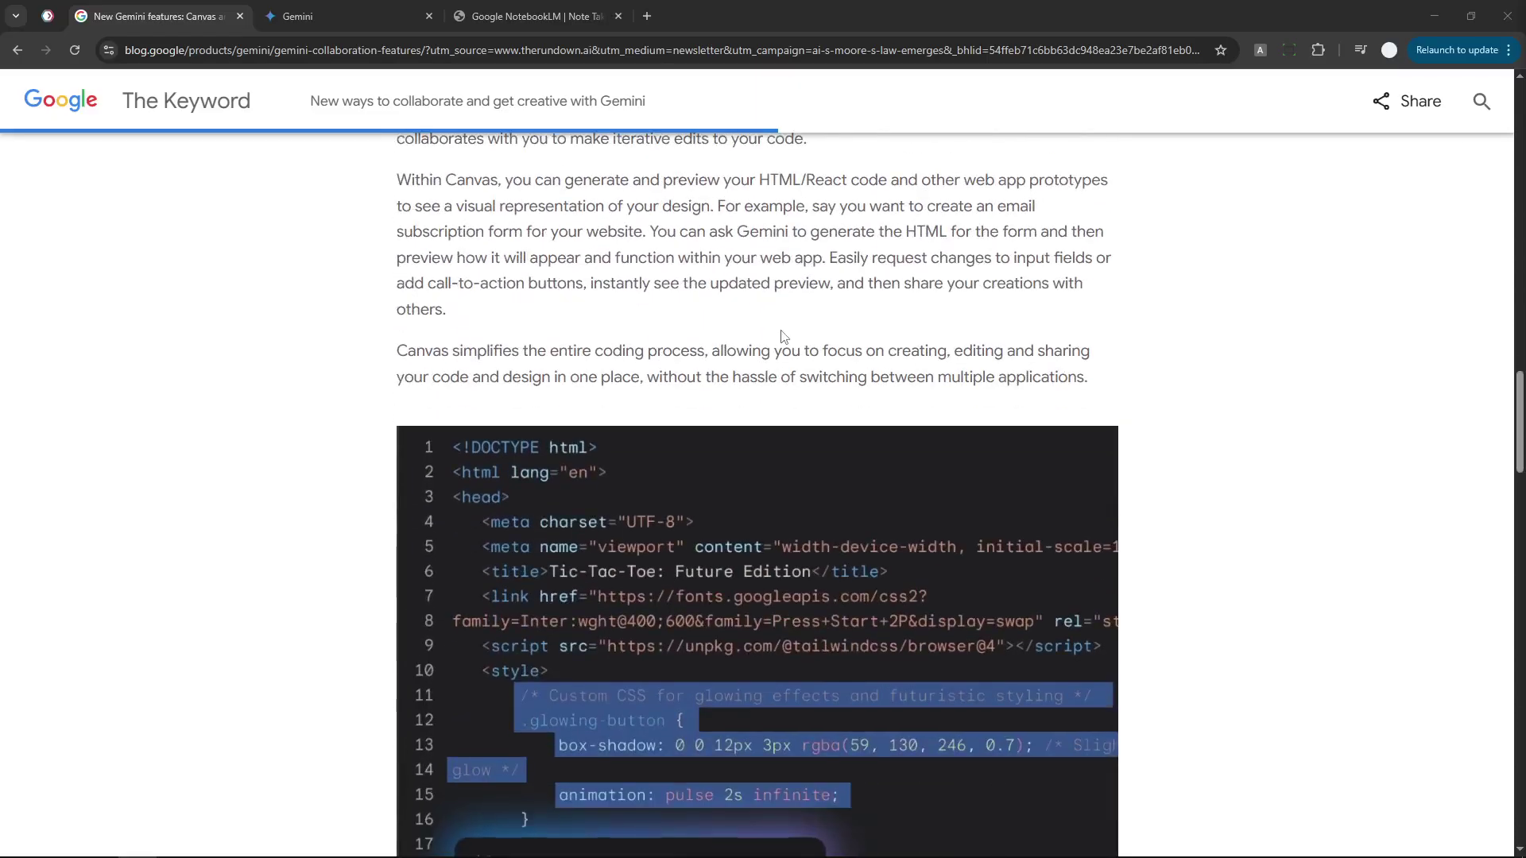
{"action": "scroll", "coordinate": [777, 357], "scroll_direction": "down", "scroll_amount": 2}
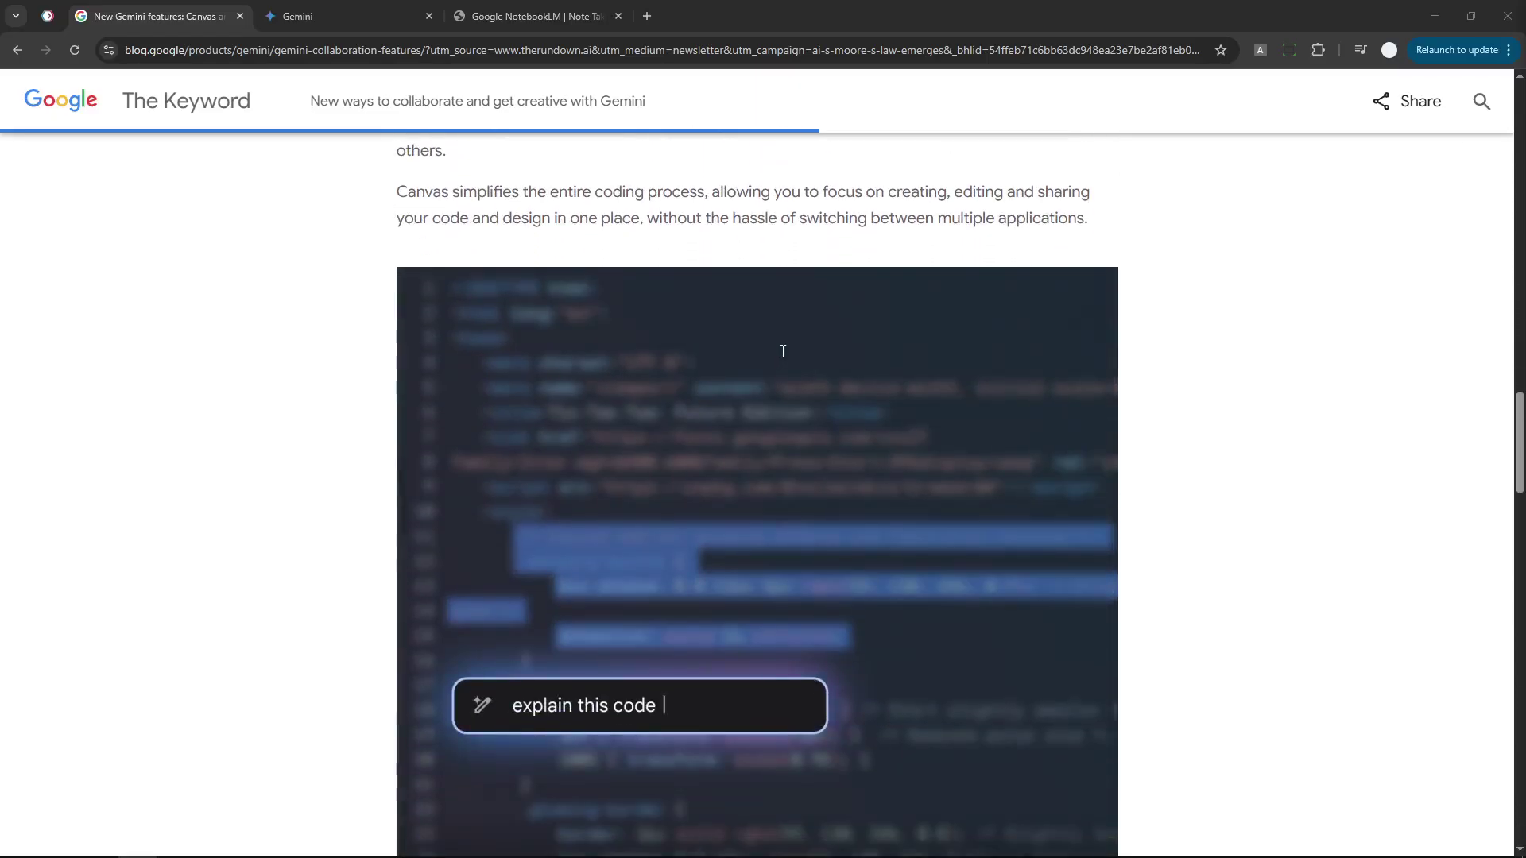
{"action": "scroll", "coordinate": [818, 366], "scroll_direction": "down", "scroll_amount": 5}
{"action": "scroll", "coordinate": [822, 375], "scroll_direction": "down", "scroll_amount": 7}
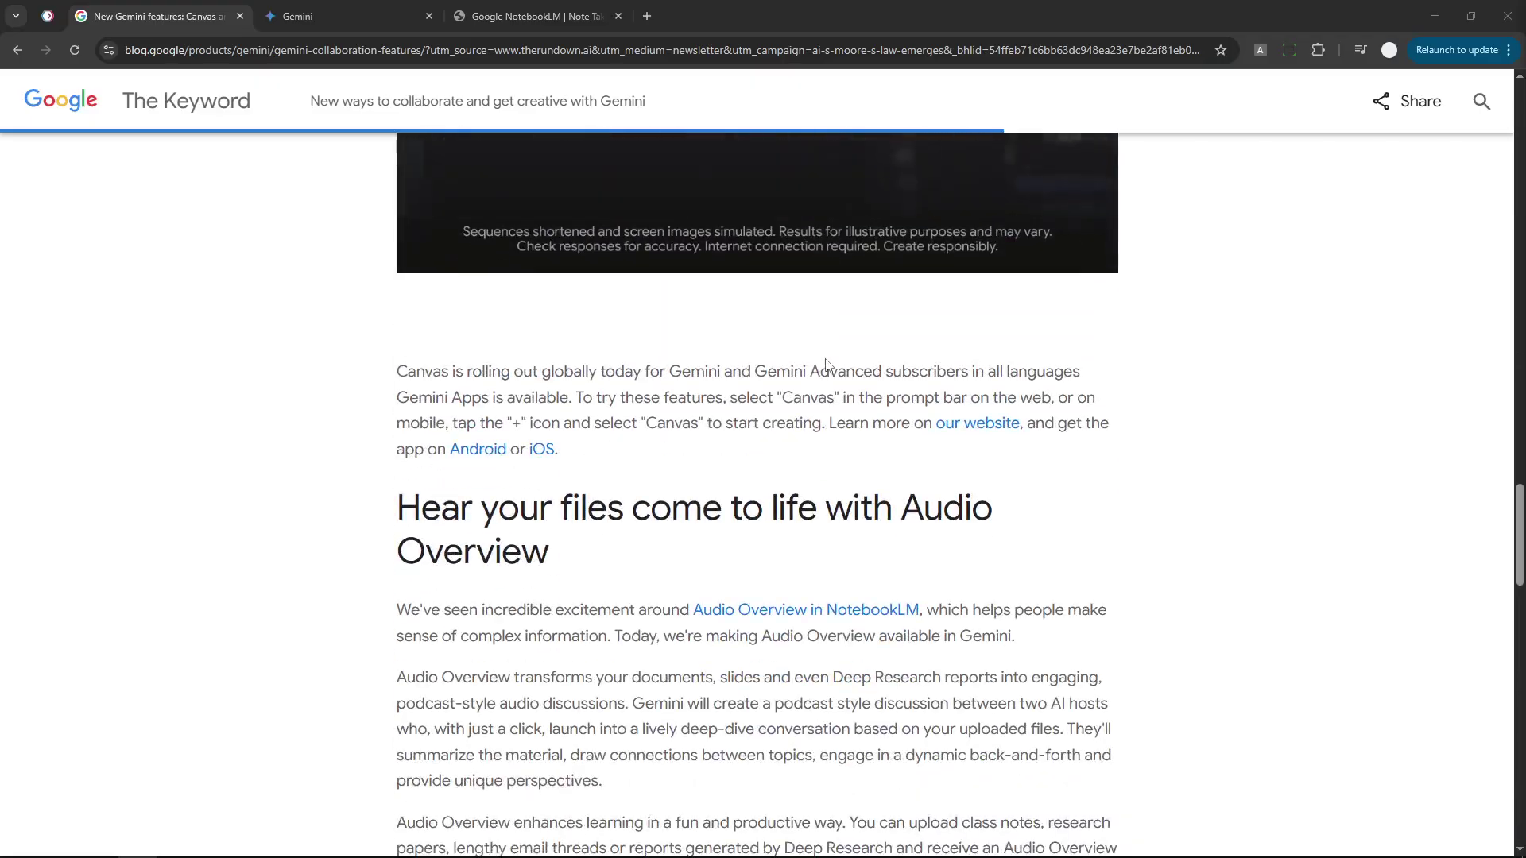
{"action": "left_click_drag", "start_coordinate": [904, 270], "coordinate": [976, 312]}
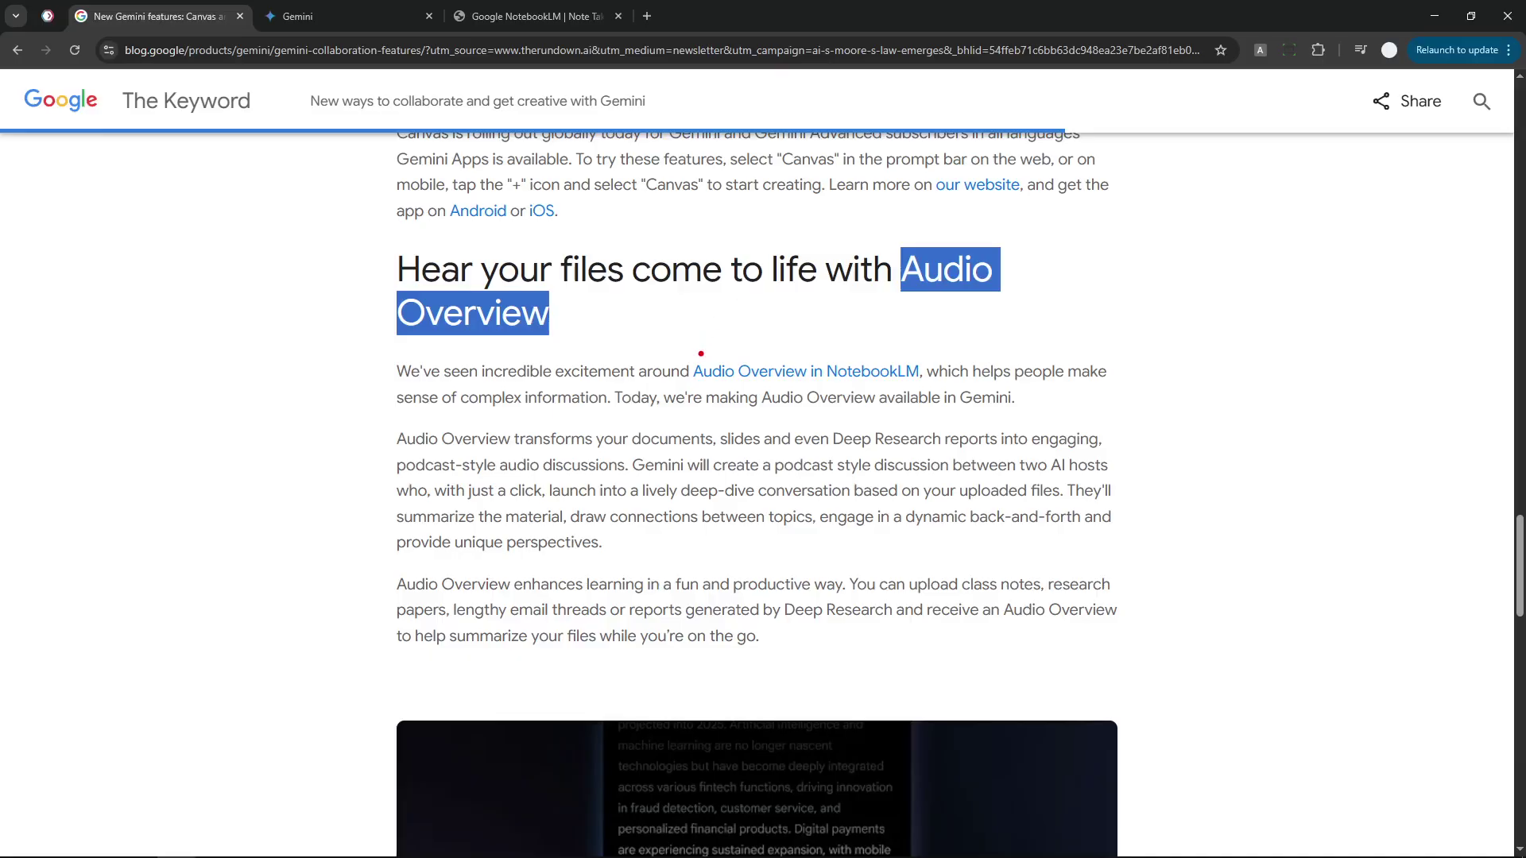
Step: Circle the 'Audio Overview in NotebookLM' sentence, then clear the annotation and heading selection
{"action": "mouse_move", "coordinate": [681, 347]}
{"action": "left_mouse_down"}
{"action": "mouse_move", "coordinate": [652, 381]}
{"action": "mouse_move", "coordinate": [977, 402]}
{"action": "mouse_move", "coordinate": [720, 322]}
{"action": "mouse_move", "coordinate": [680, 350]}
{"action": "left_mouse_up"}
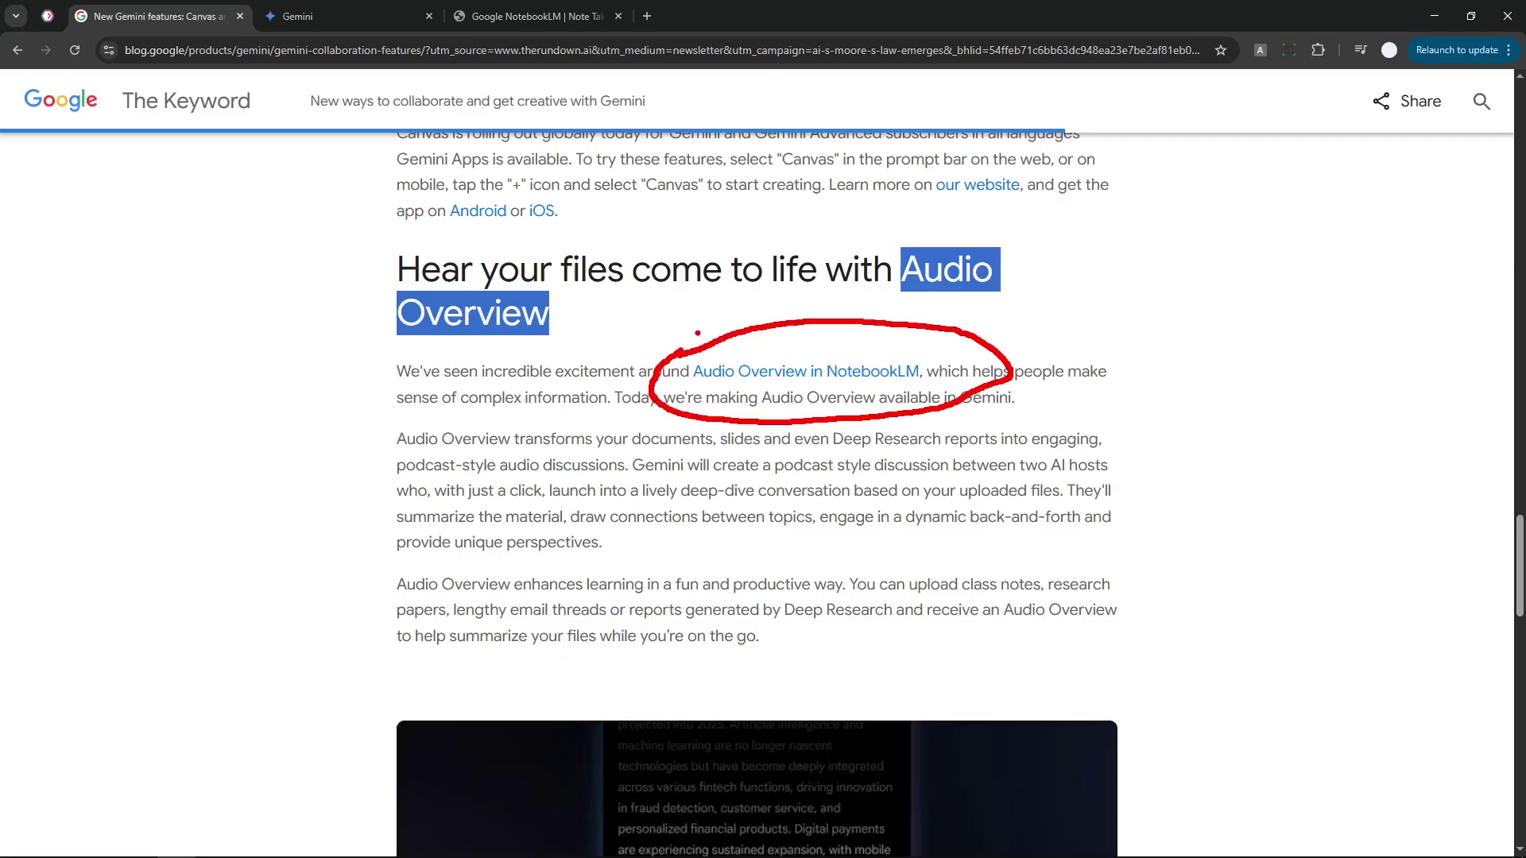
{"action": "key", "text": "Escape"}
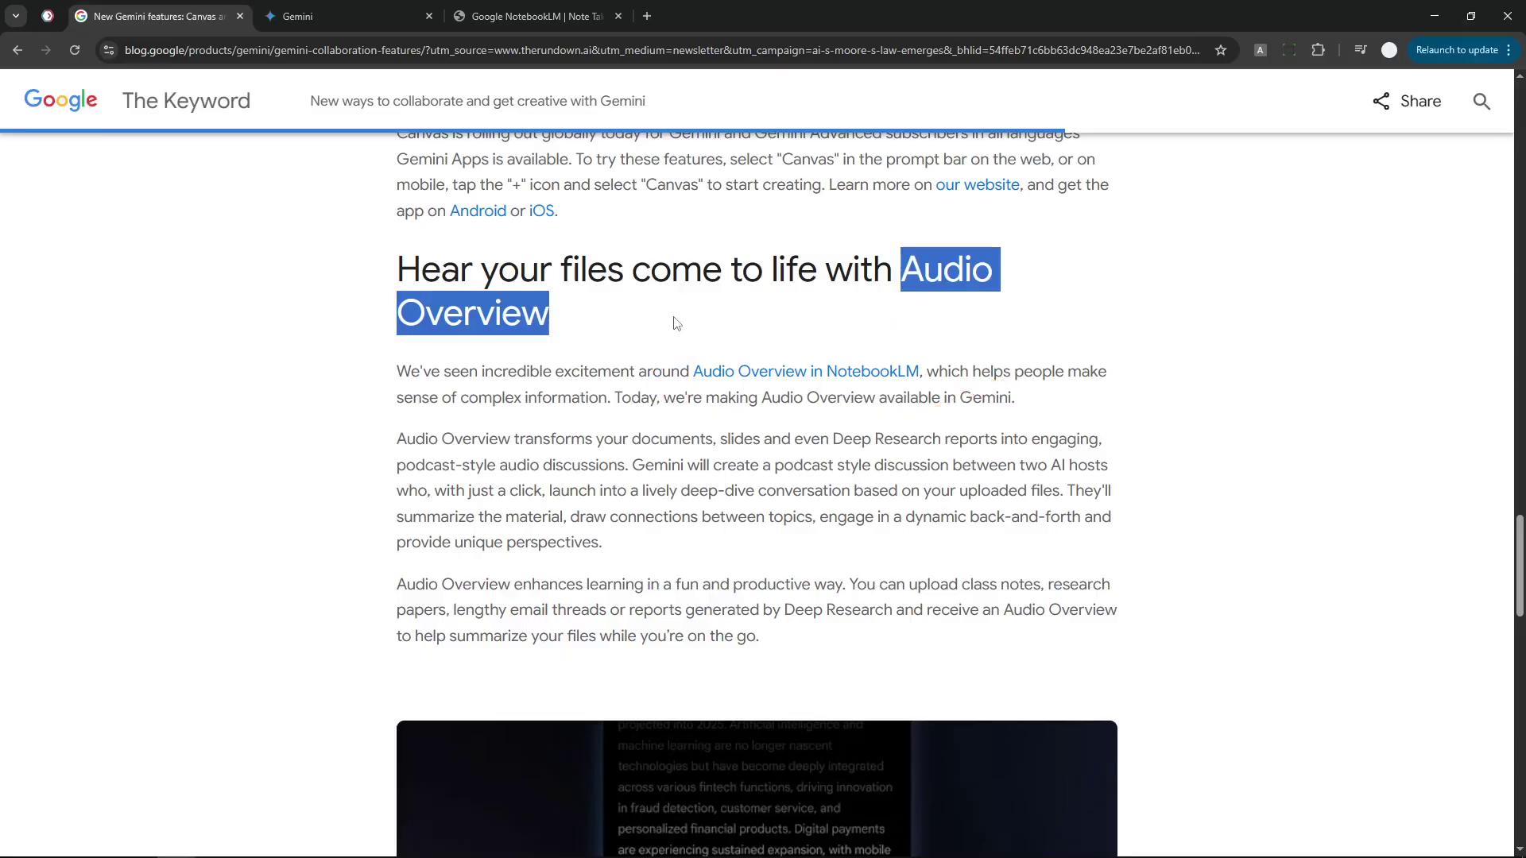
{"action": "left_click", "coordinate": [676, 323]}
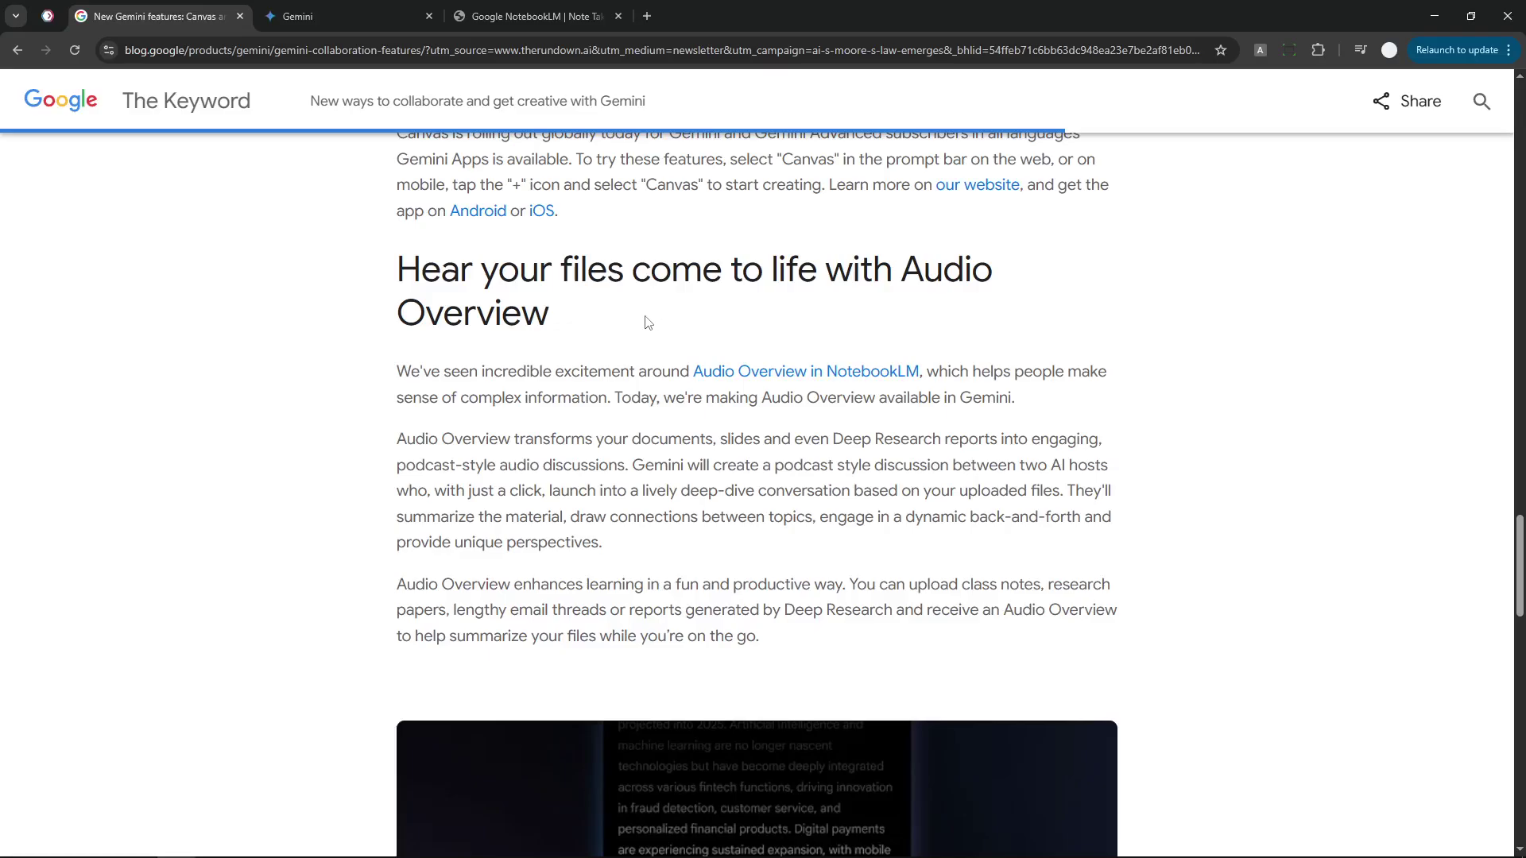
Step: Bring up the NotebookLM homepage and scroll down it
{"action": "left_click", "coordinate": [317, 11]}
{"action": "left_click", "coordinate": [474, 7]}
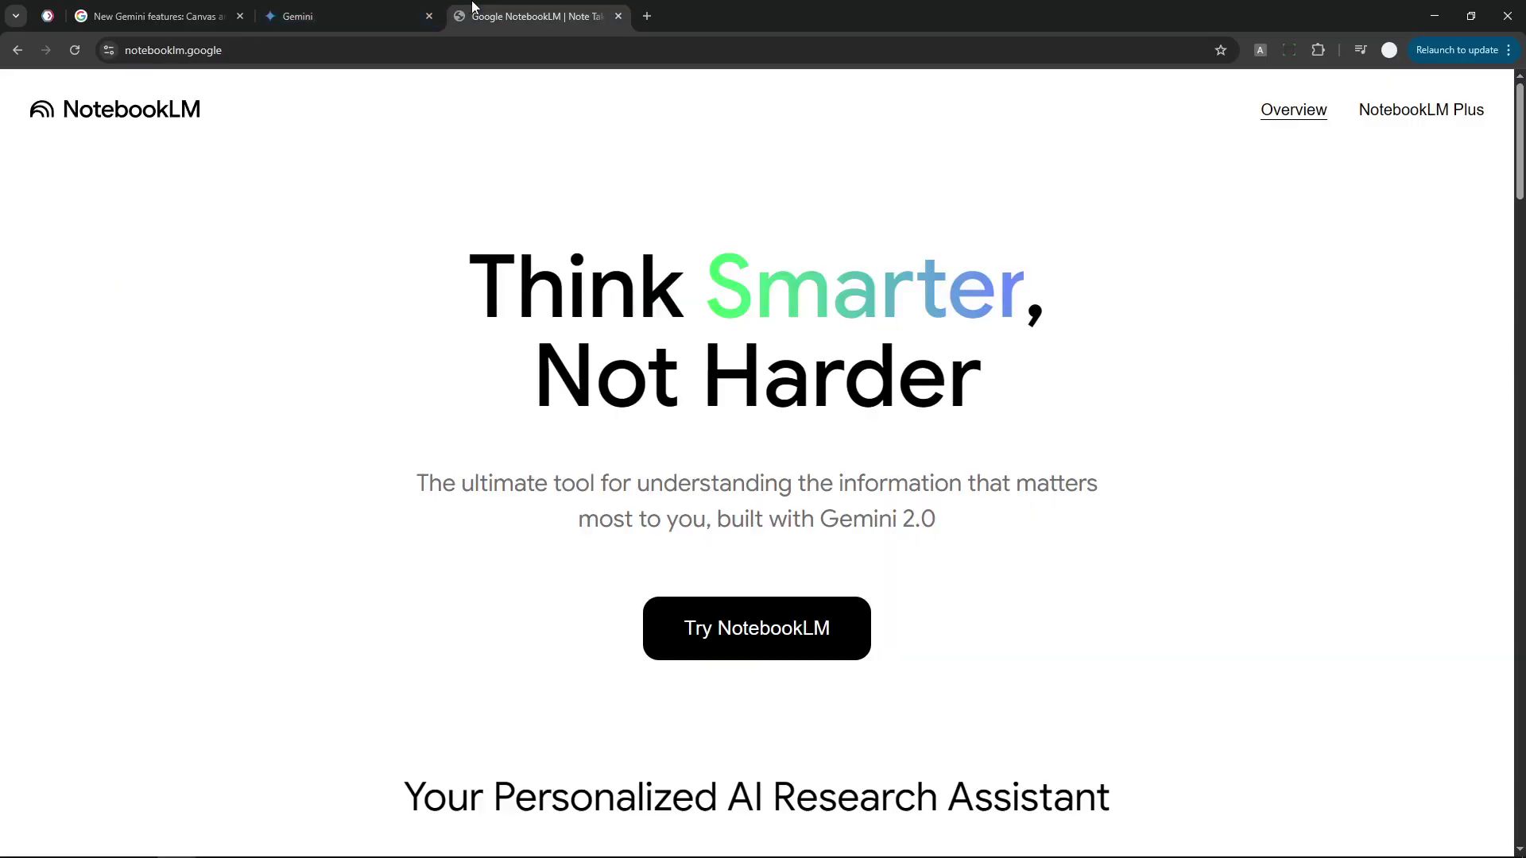
{"action": "scroll", "coordinate": [661, 385], "scroll_direction": "down", "scroll_amount": 1}
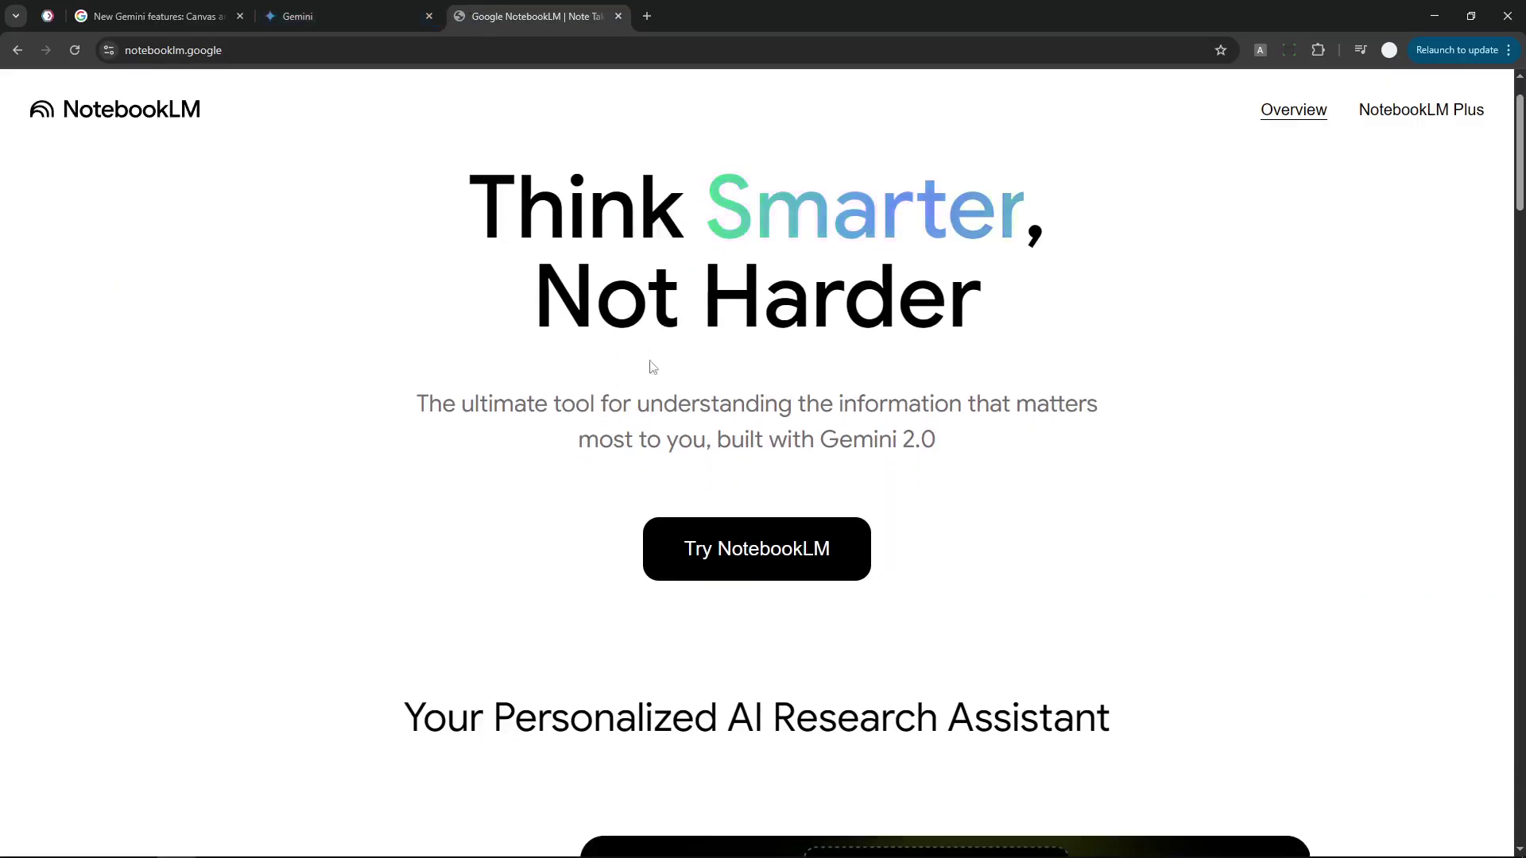
Step: Play the research Audio Overview at lower volume, skip ahead near 1:51, and pause at 1:56
{"action": "left_click", "coordinate": [413, 7]}
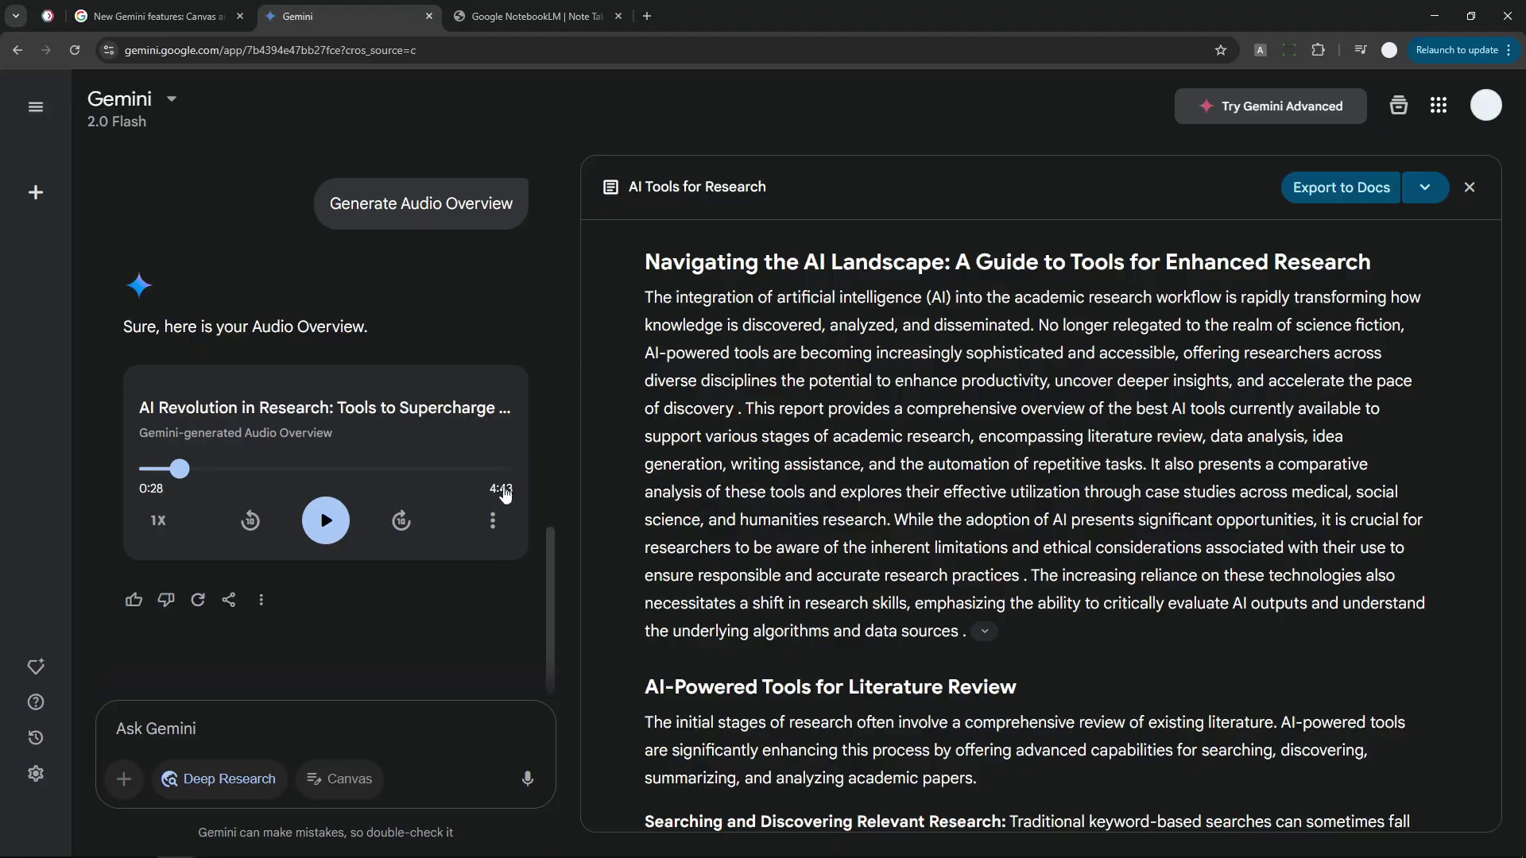
{"action": "left_click", "coordinate": [326, 526]}
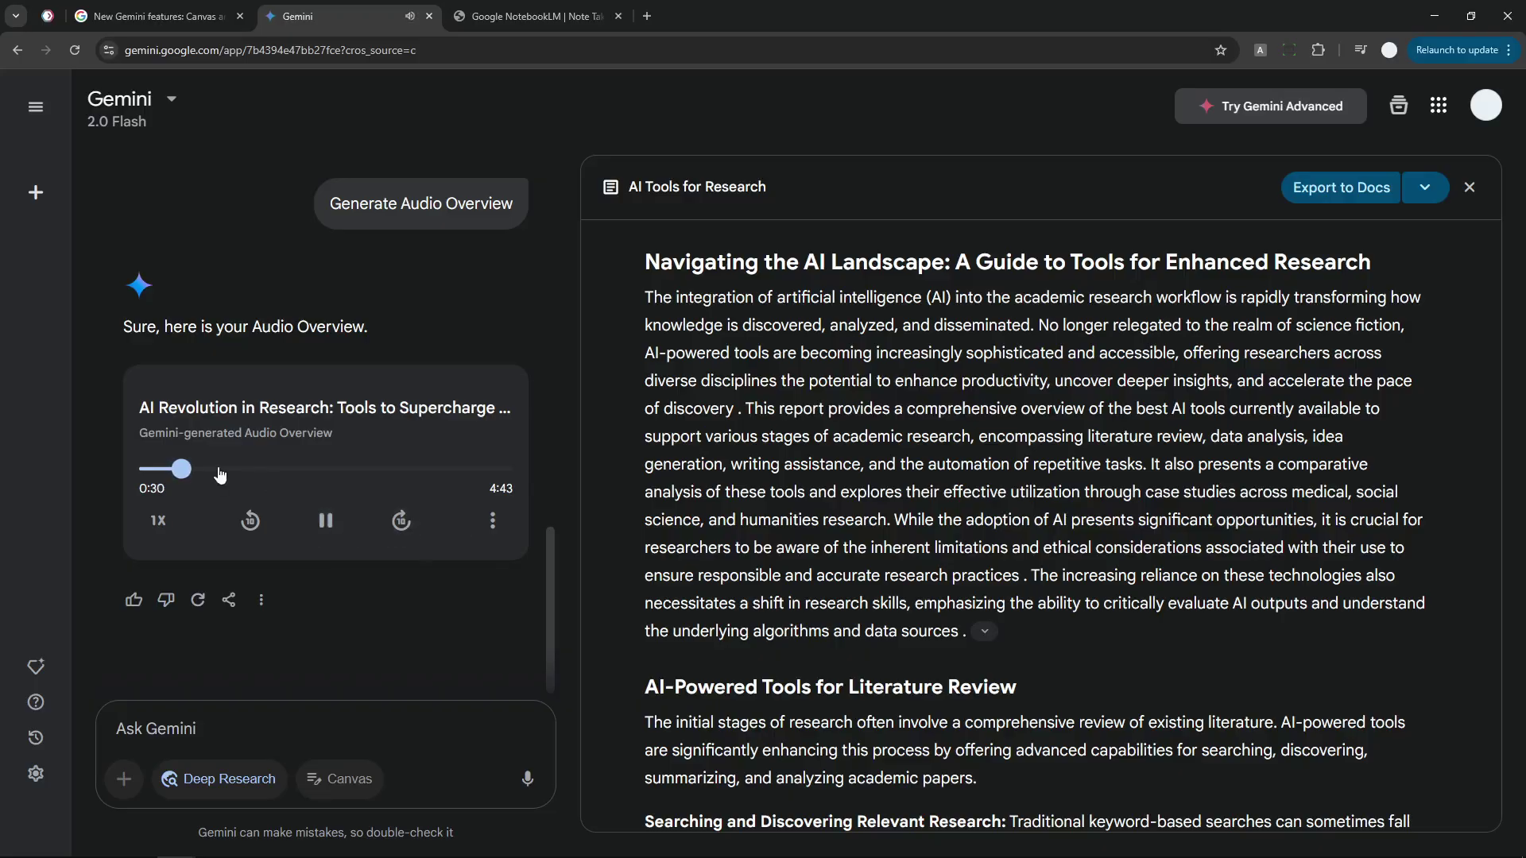
{"action": "key", "text": "XF86AudioLowerVolume"}
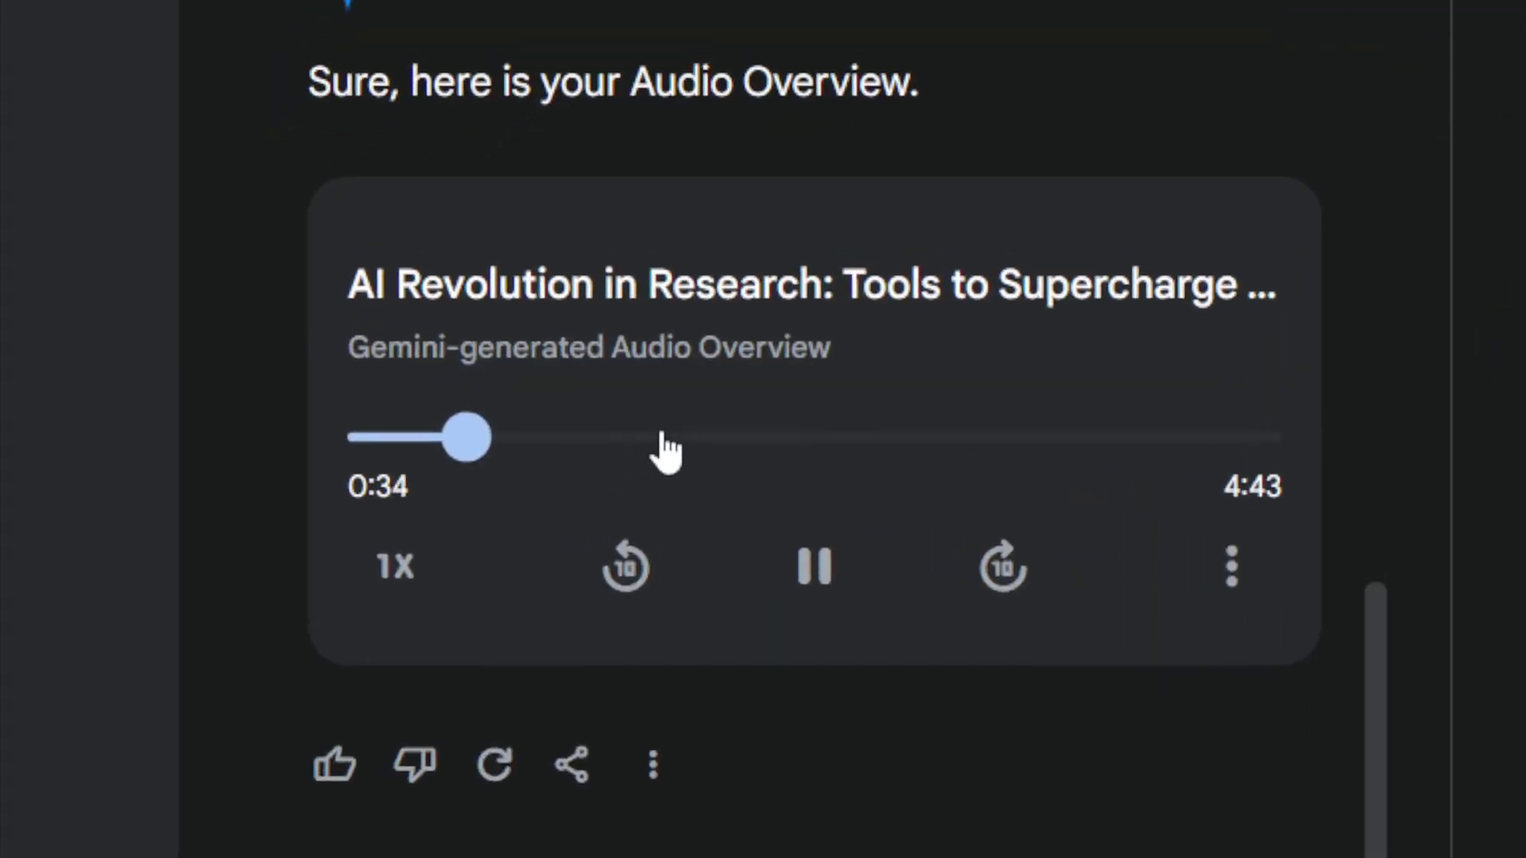
{"action": "left_click", "coordinate": [720, 450]}
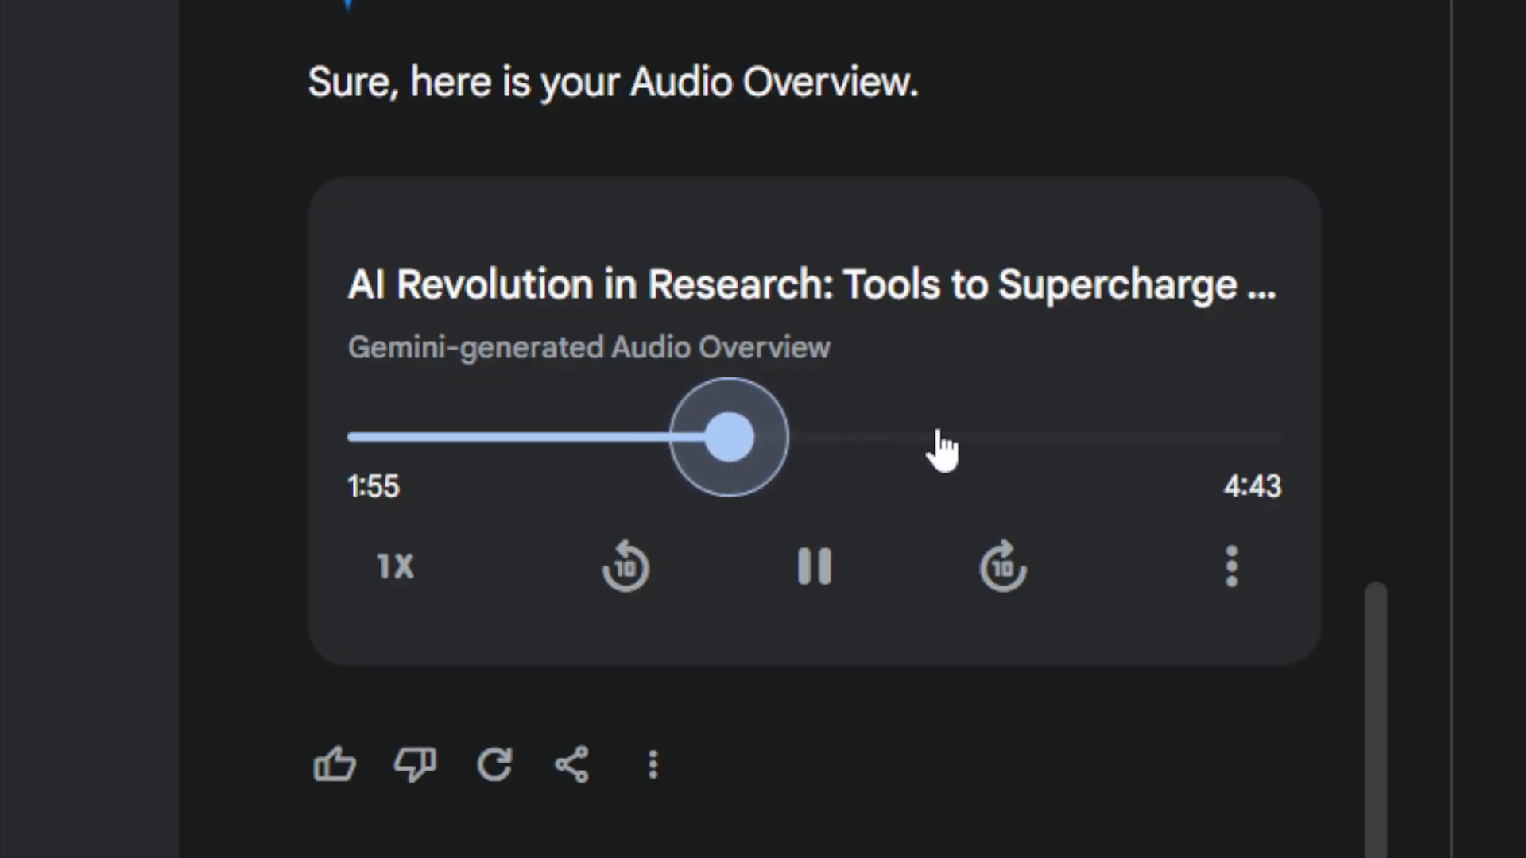
{"action": "left_click", "coordinate": [816, 572]}
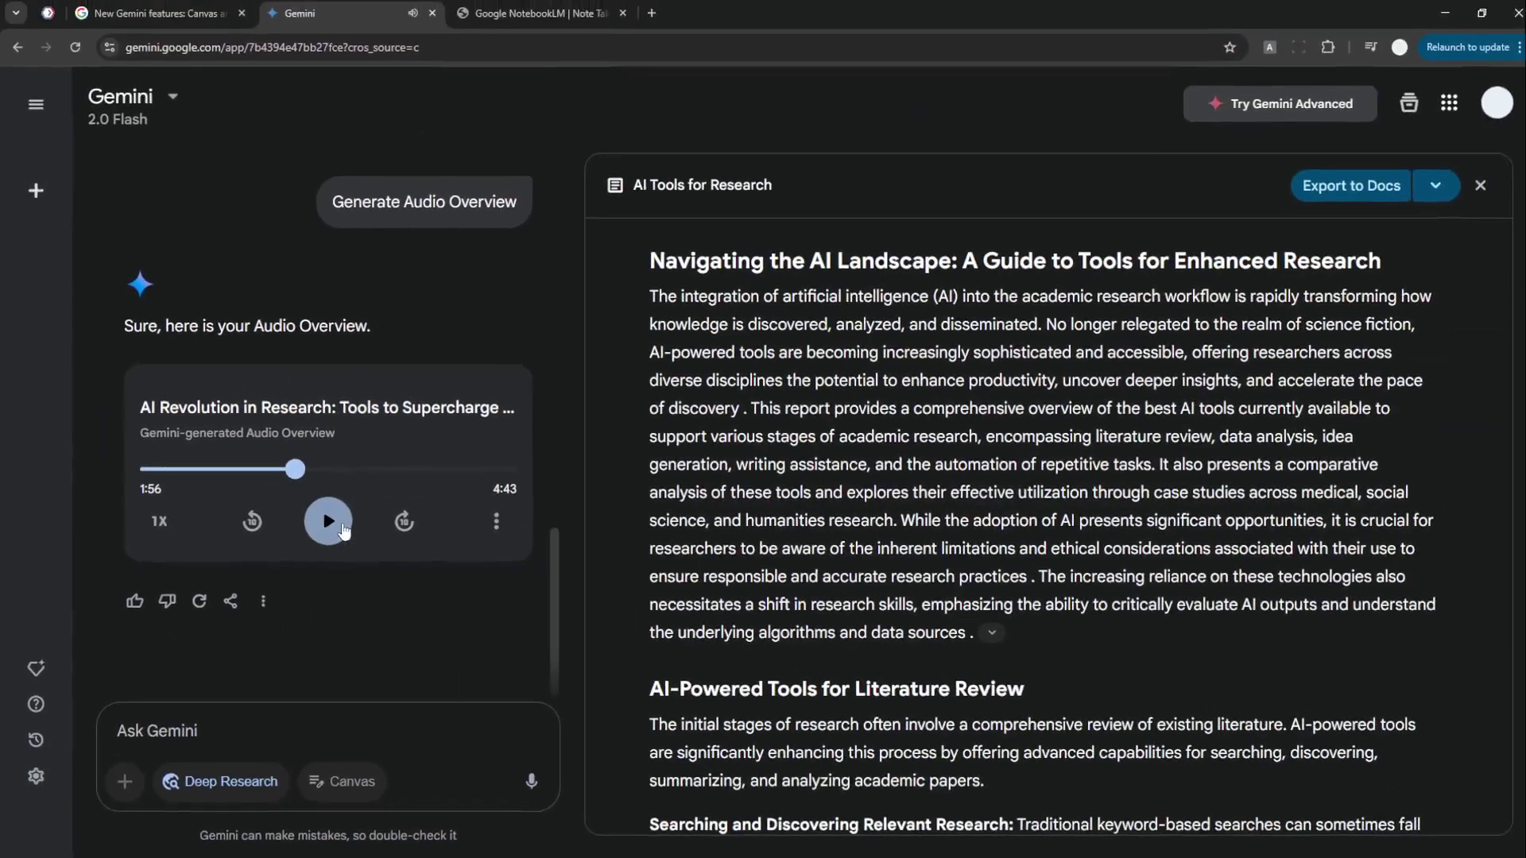
Step: Look over the blog's Audio Overview section again, then return to the paused Gemini chat
{"action": "left_click", "coordinate": [144, 4]}
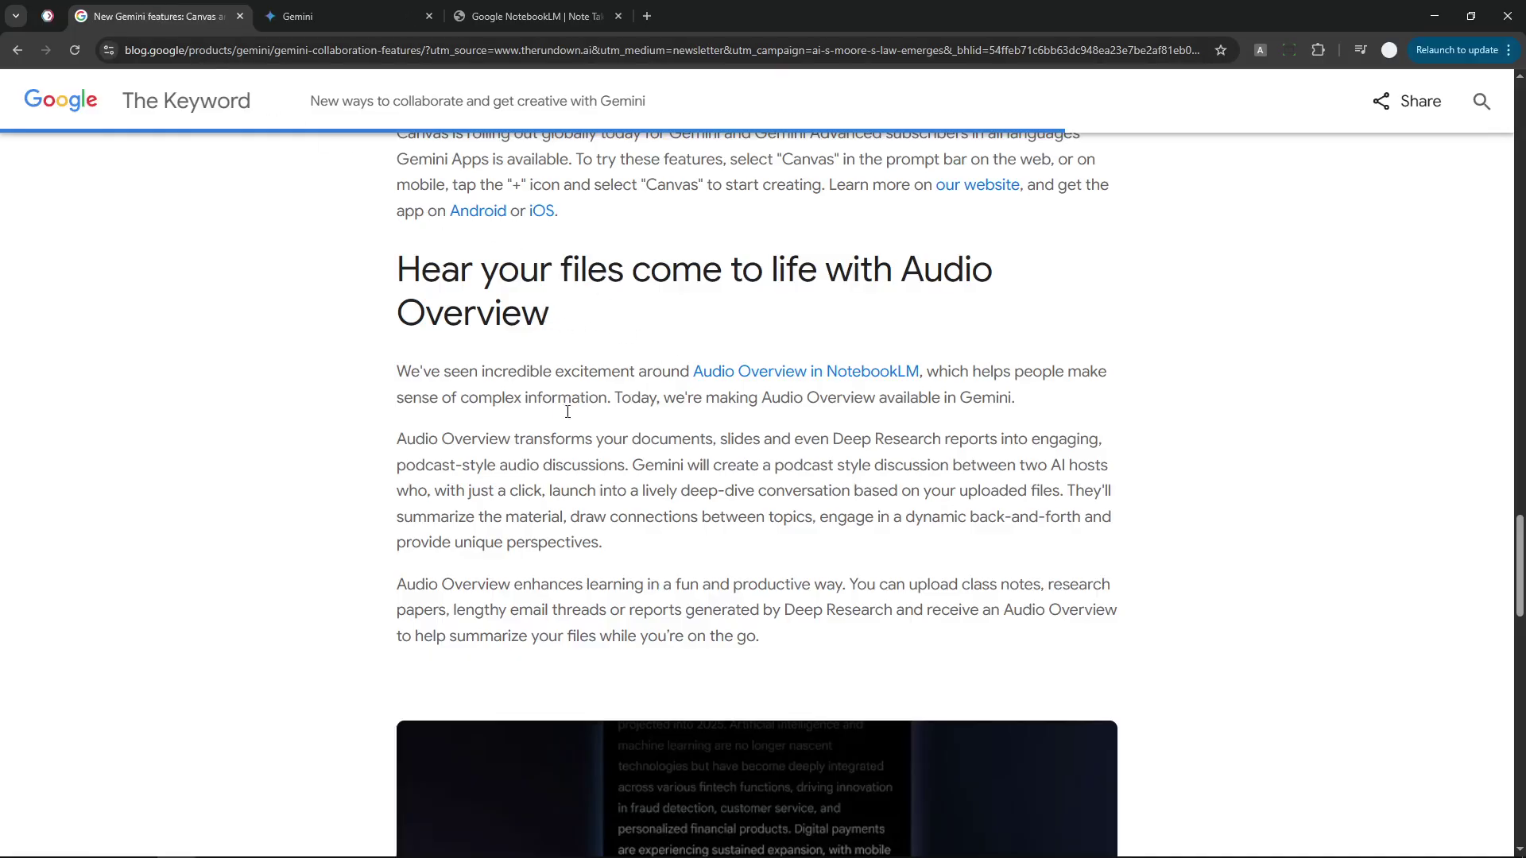
{"action": "left_click", "coordinate": [334, 16]}
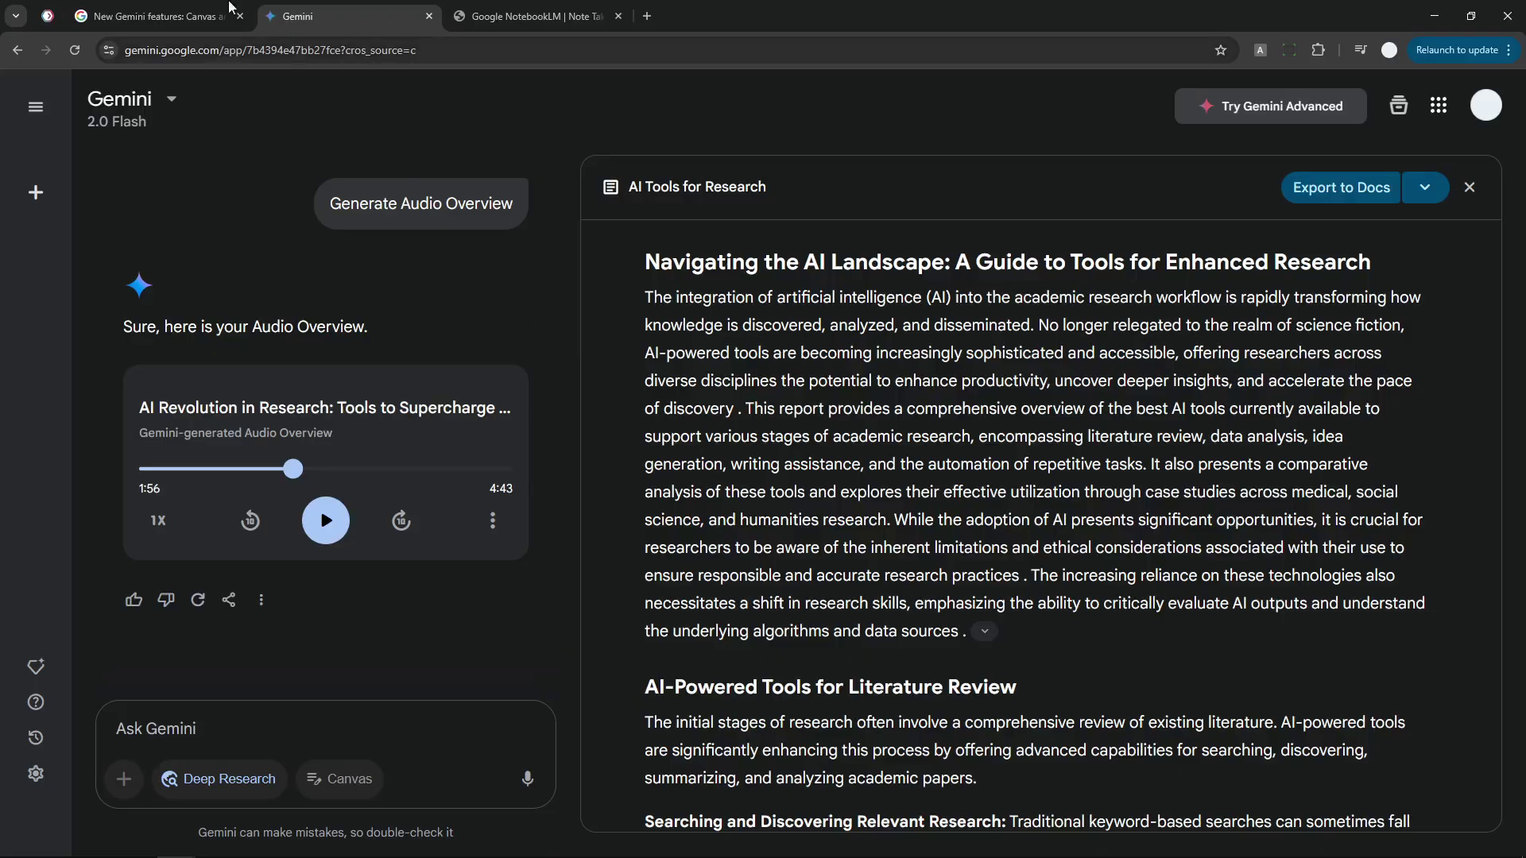
Step: Open an empty Gemini chat in a new tab and confirm 2.0 Flash as the model
{"action": "left_click", "coordinate": [191, 15]}
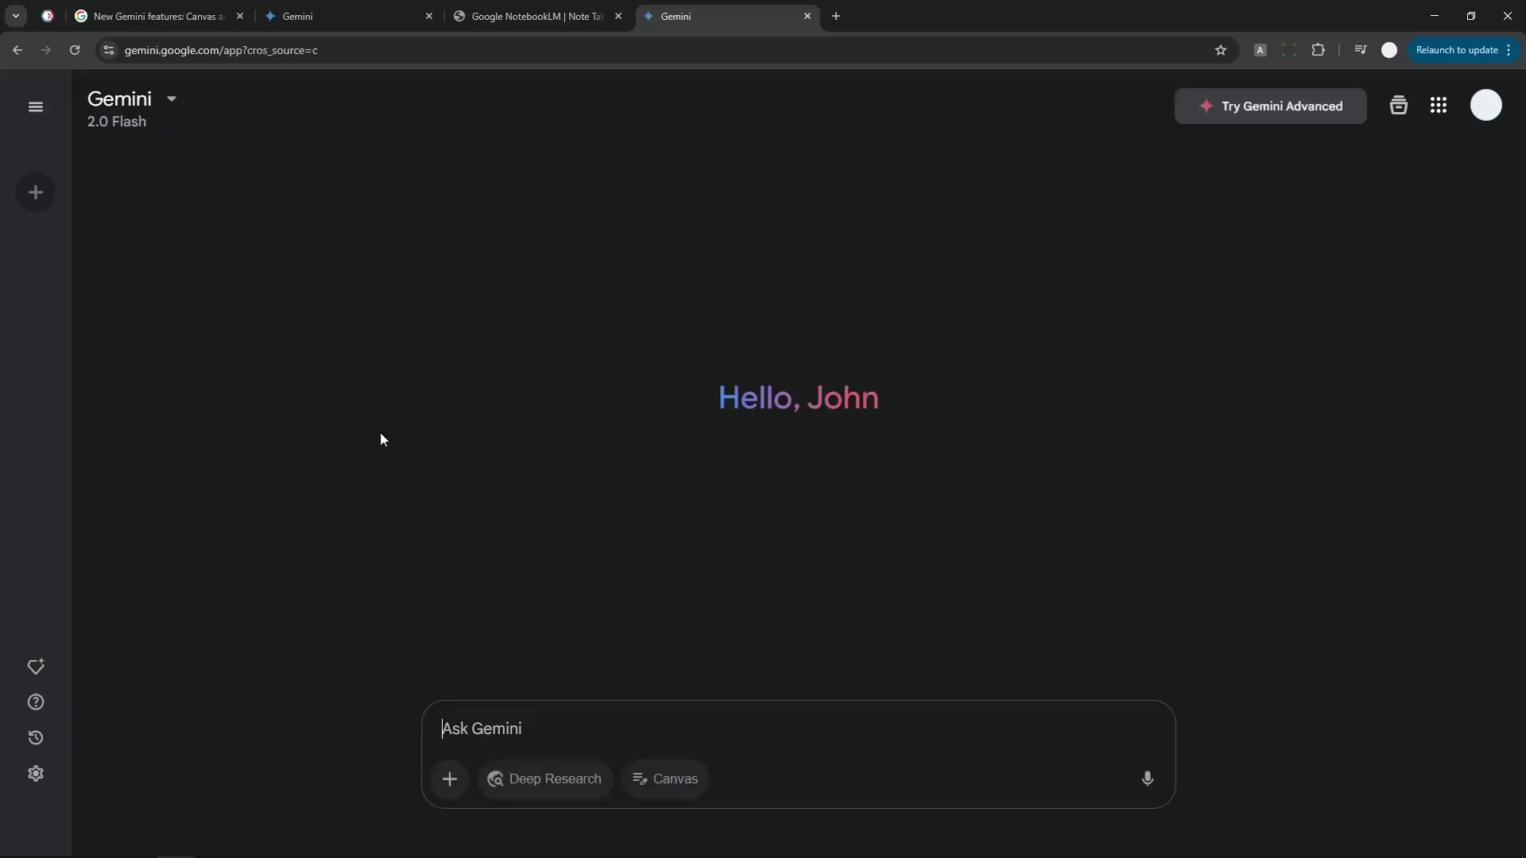
{"action": "left_click", "coordinate": [148, 120]}
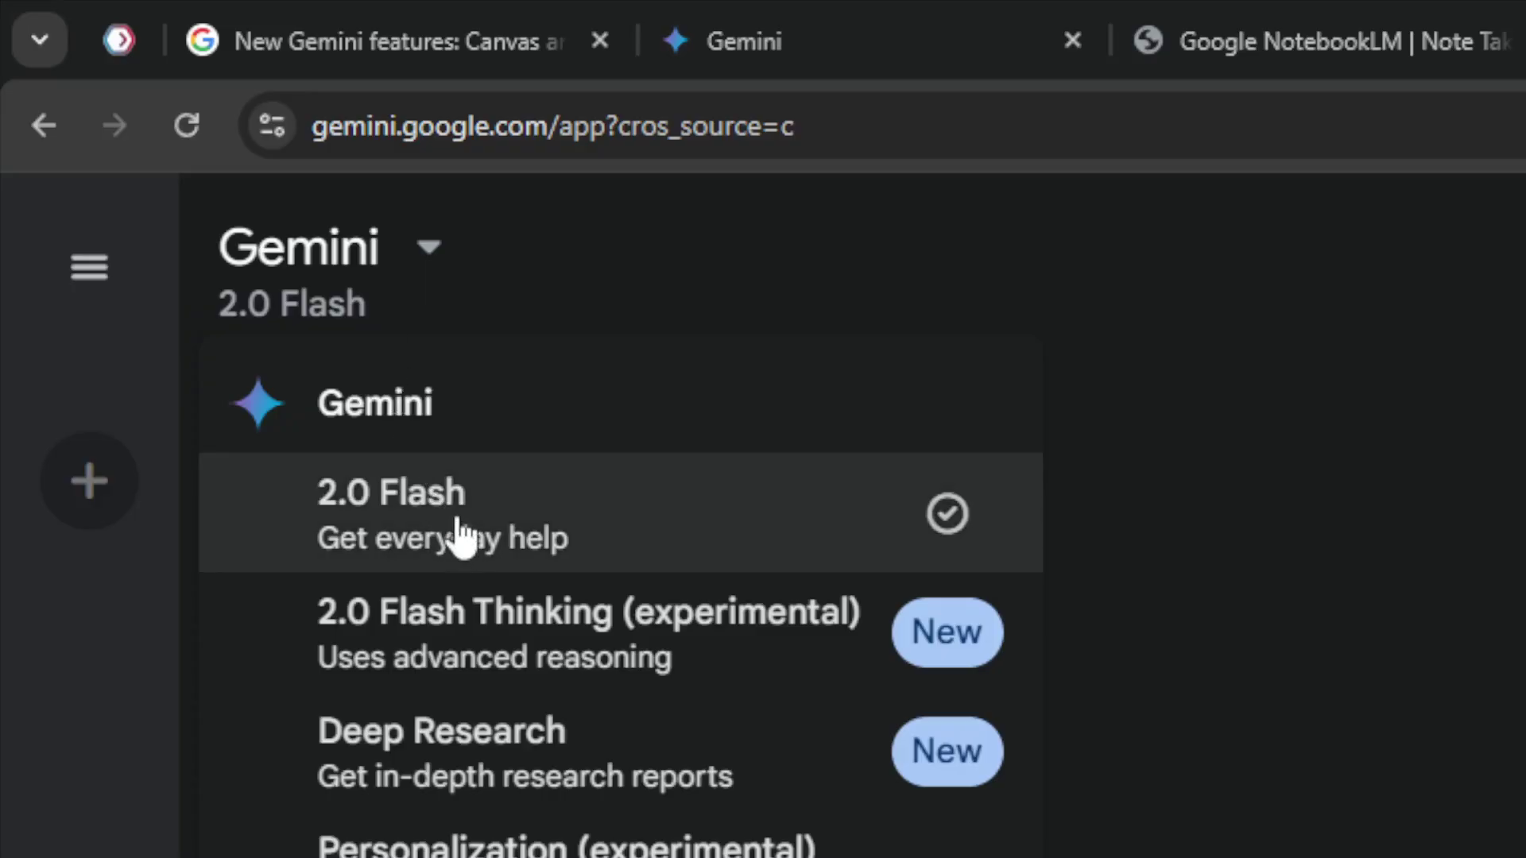
{"action": "left_click", "coordinate": [460, 536]}
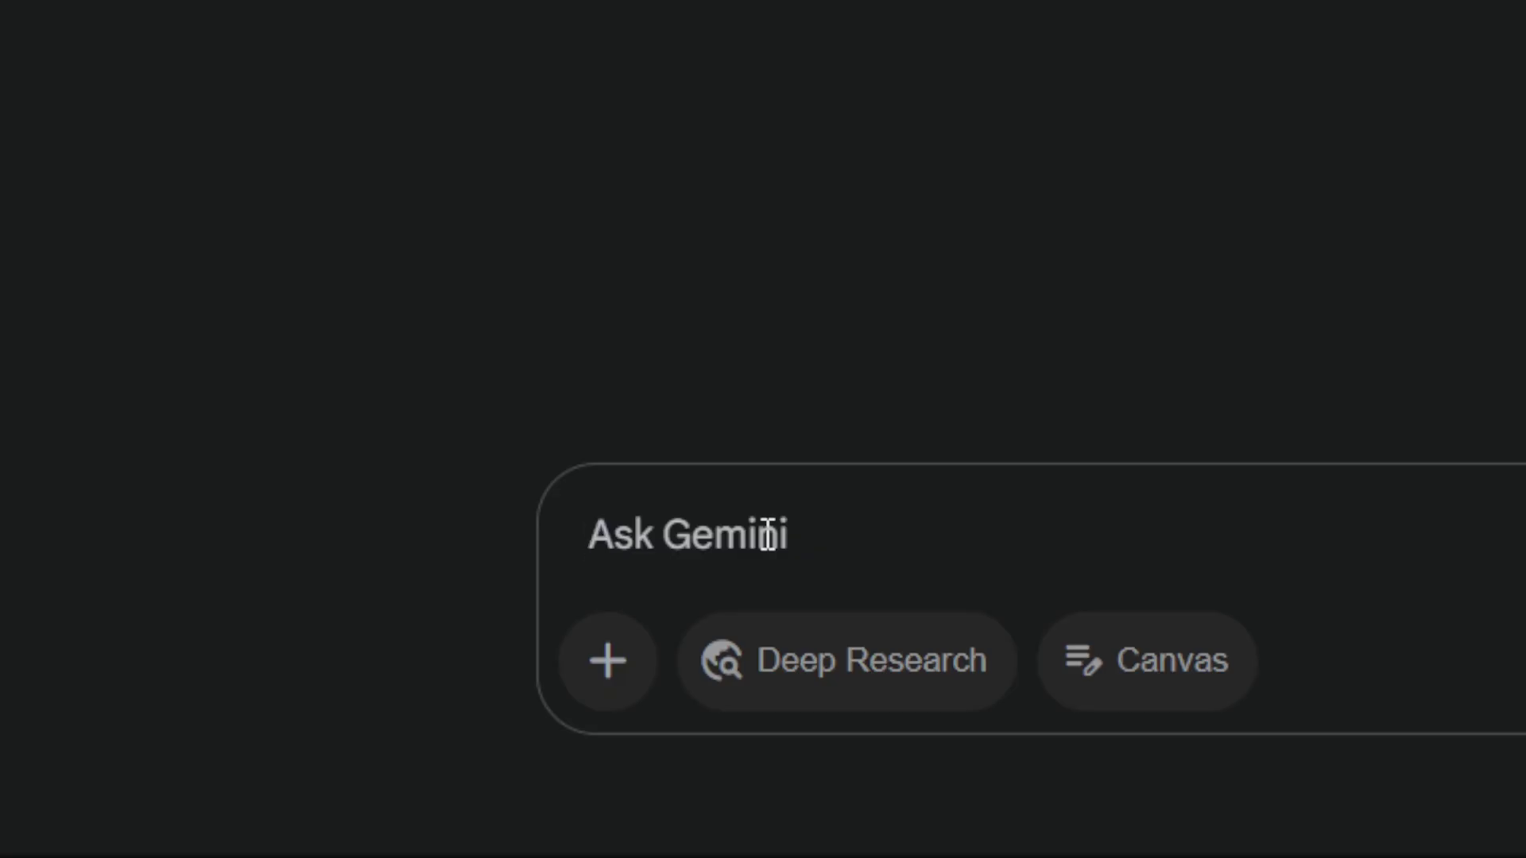
Step: Enter 'The future of green energy' as the prompt and switch on Deep Research
{"action": "type", "text": "The future "}
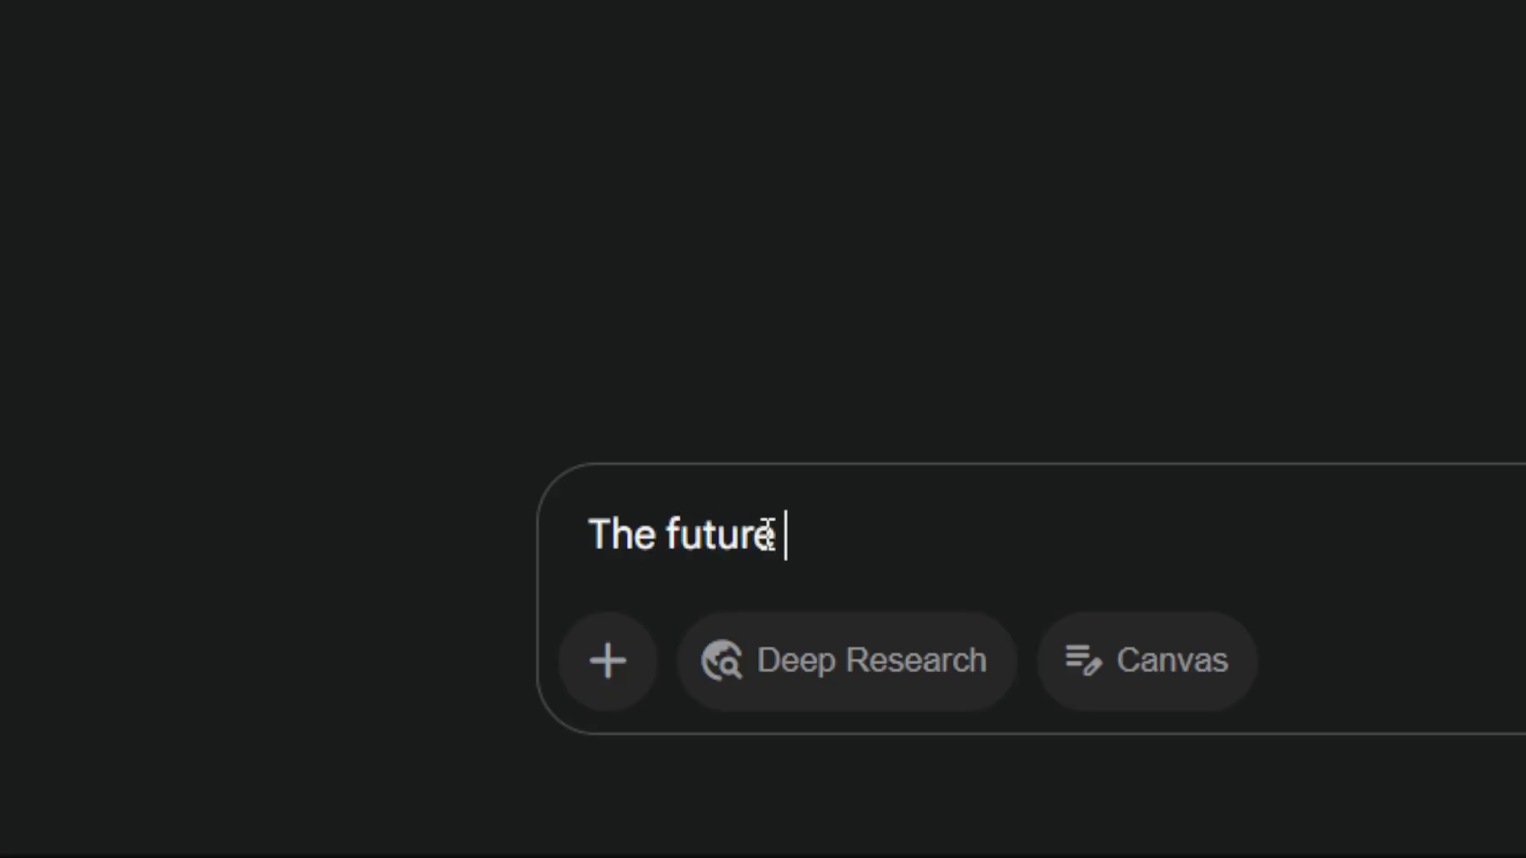
{"action": "type", "text": "of green ene"}
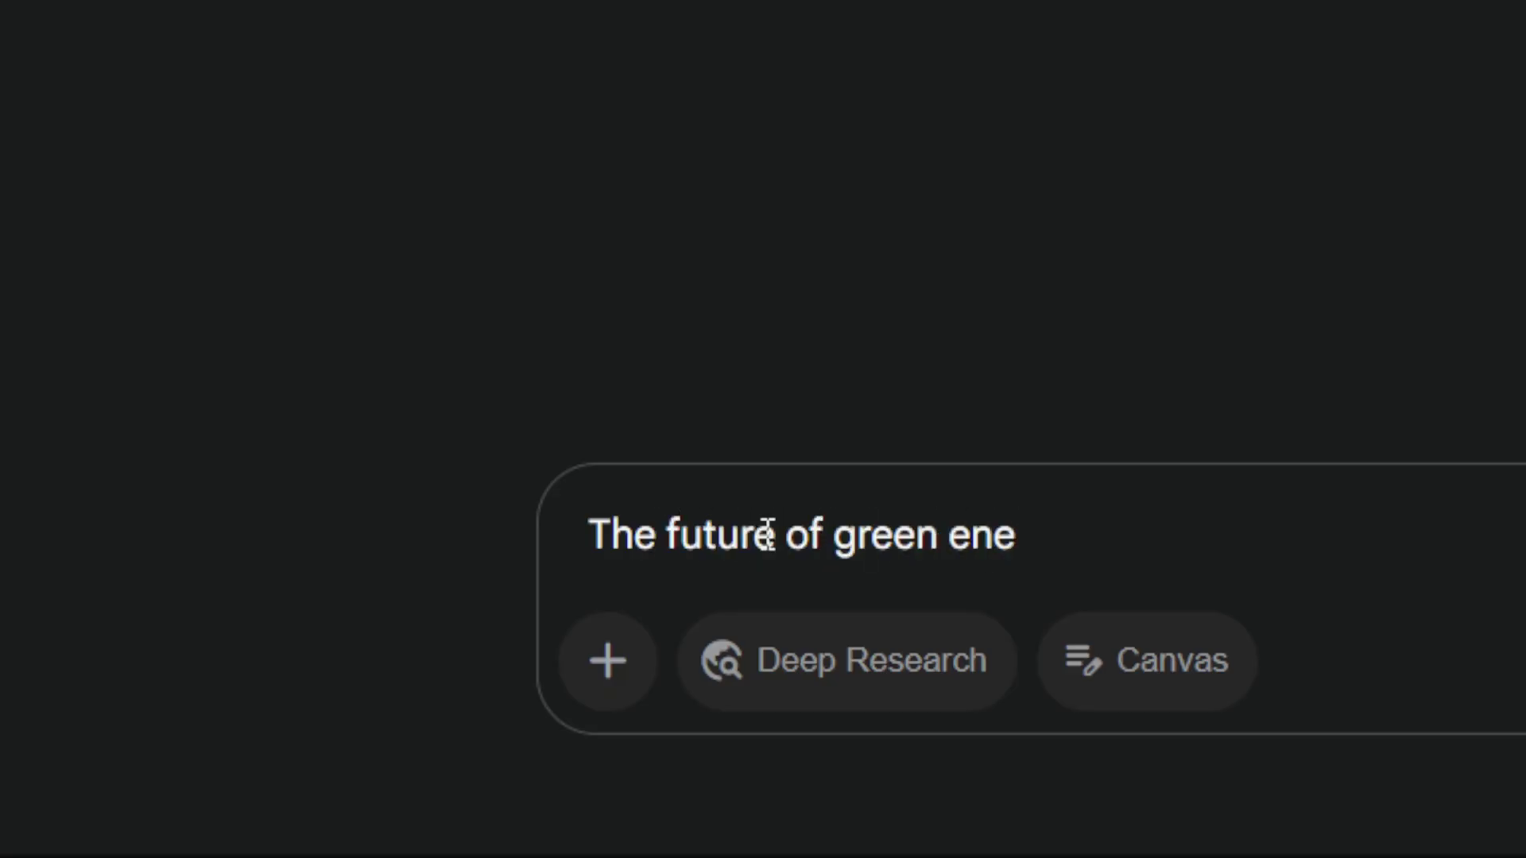
{"action": "type", "text": "erg"}
{"action": "key", "text": "BackSpace"}
{"action": "key", "text": "BackSpace"}
{"action": "key", "text": "BackSpace"}
{"action": "type", "text": "rgy"}
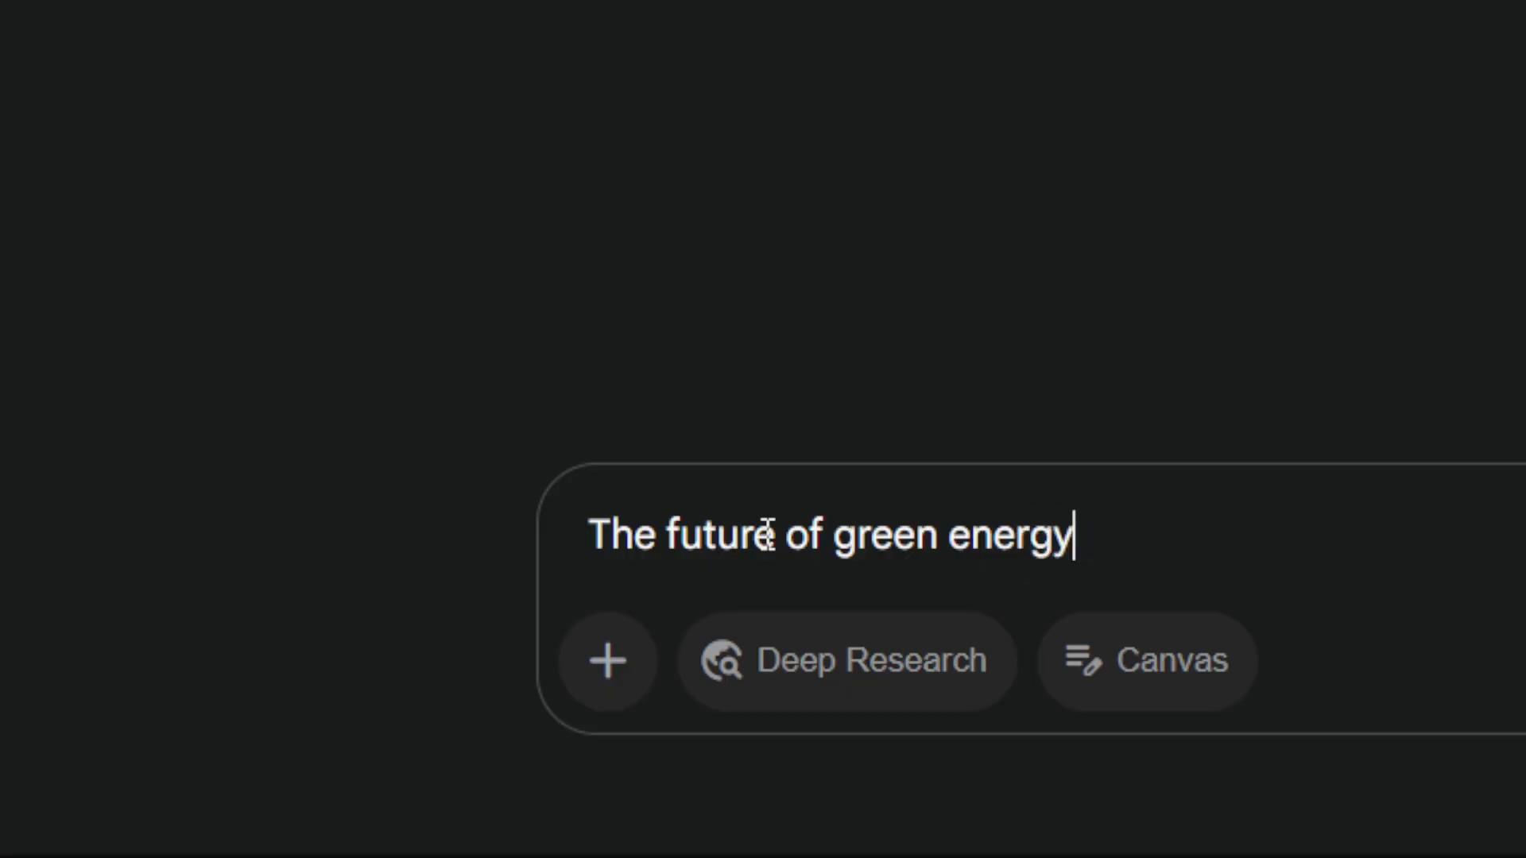
{"action": "left_click", "coordinate": [869, 671]}
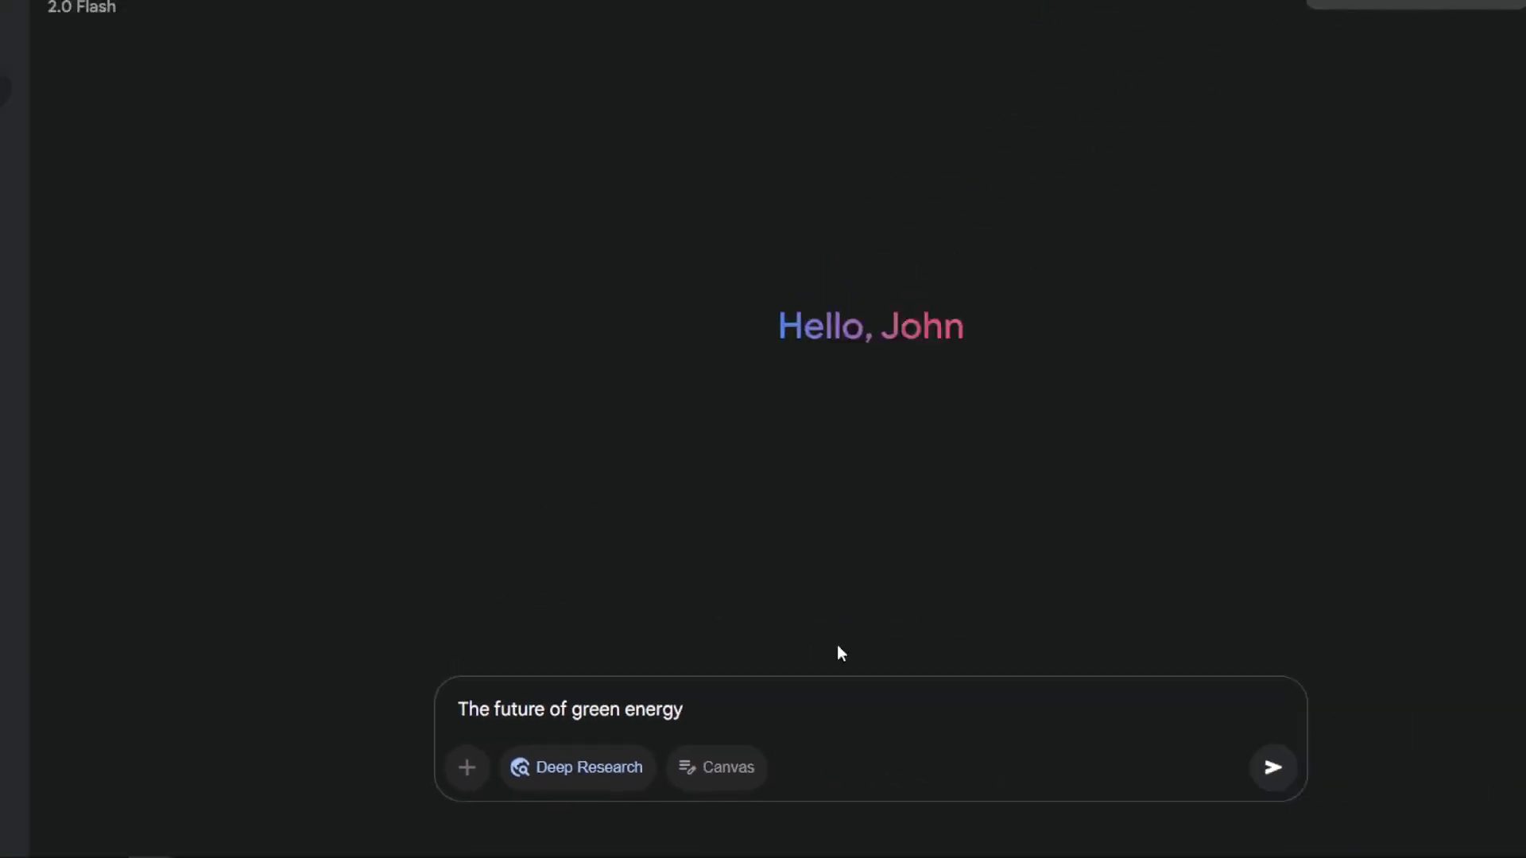
Step: Submit the green-energy request and approve the research plan to produce the report
{"action": "left_click", "coordinate": [1273, 767]}
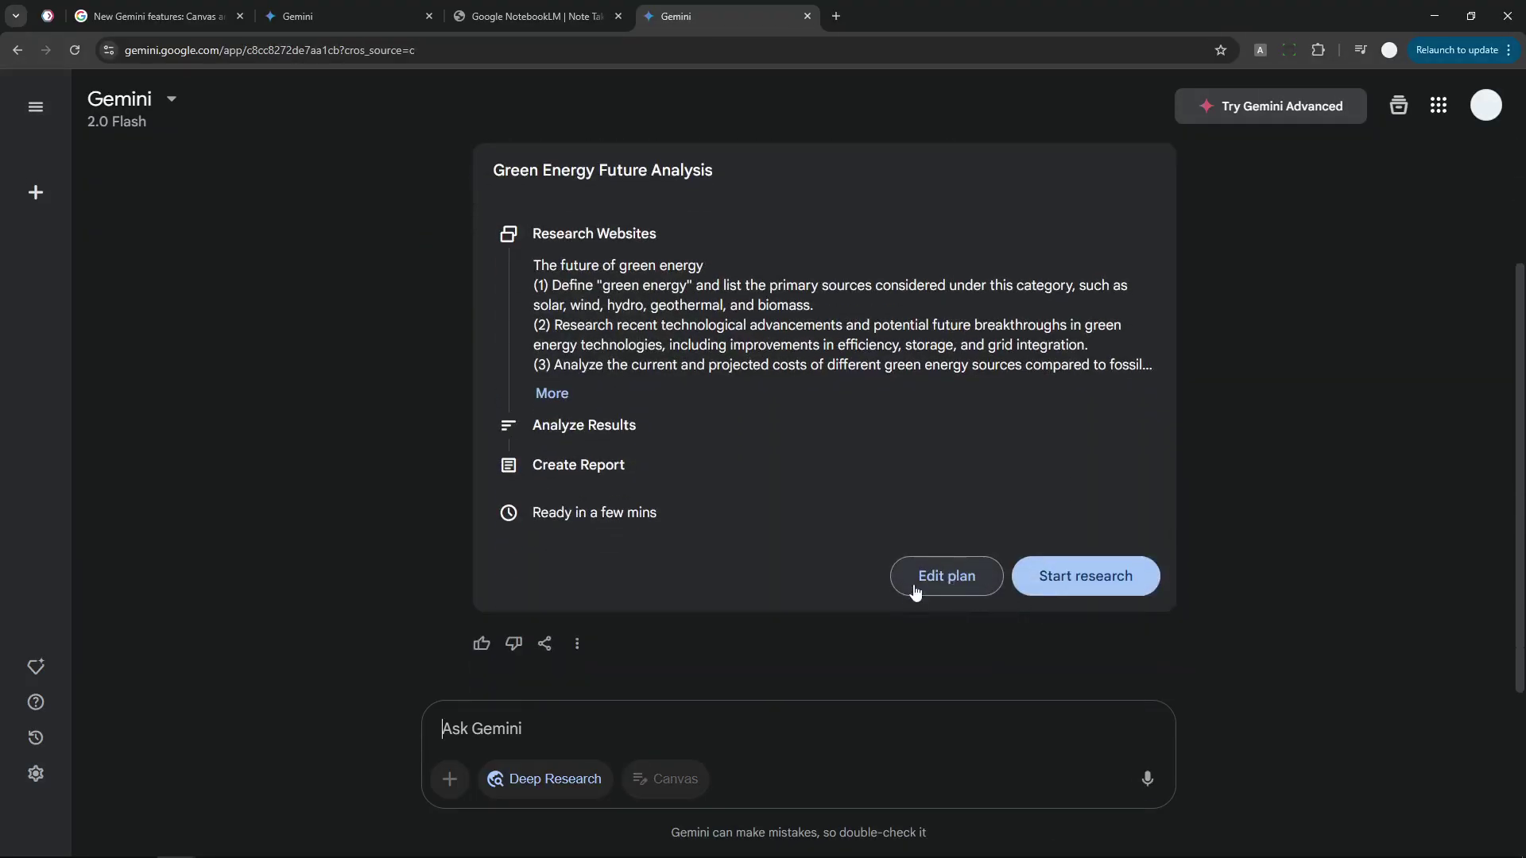
{"action": "left_click", "coordinate": [1082, 580]}
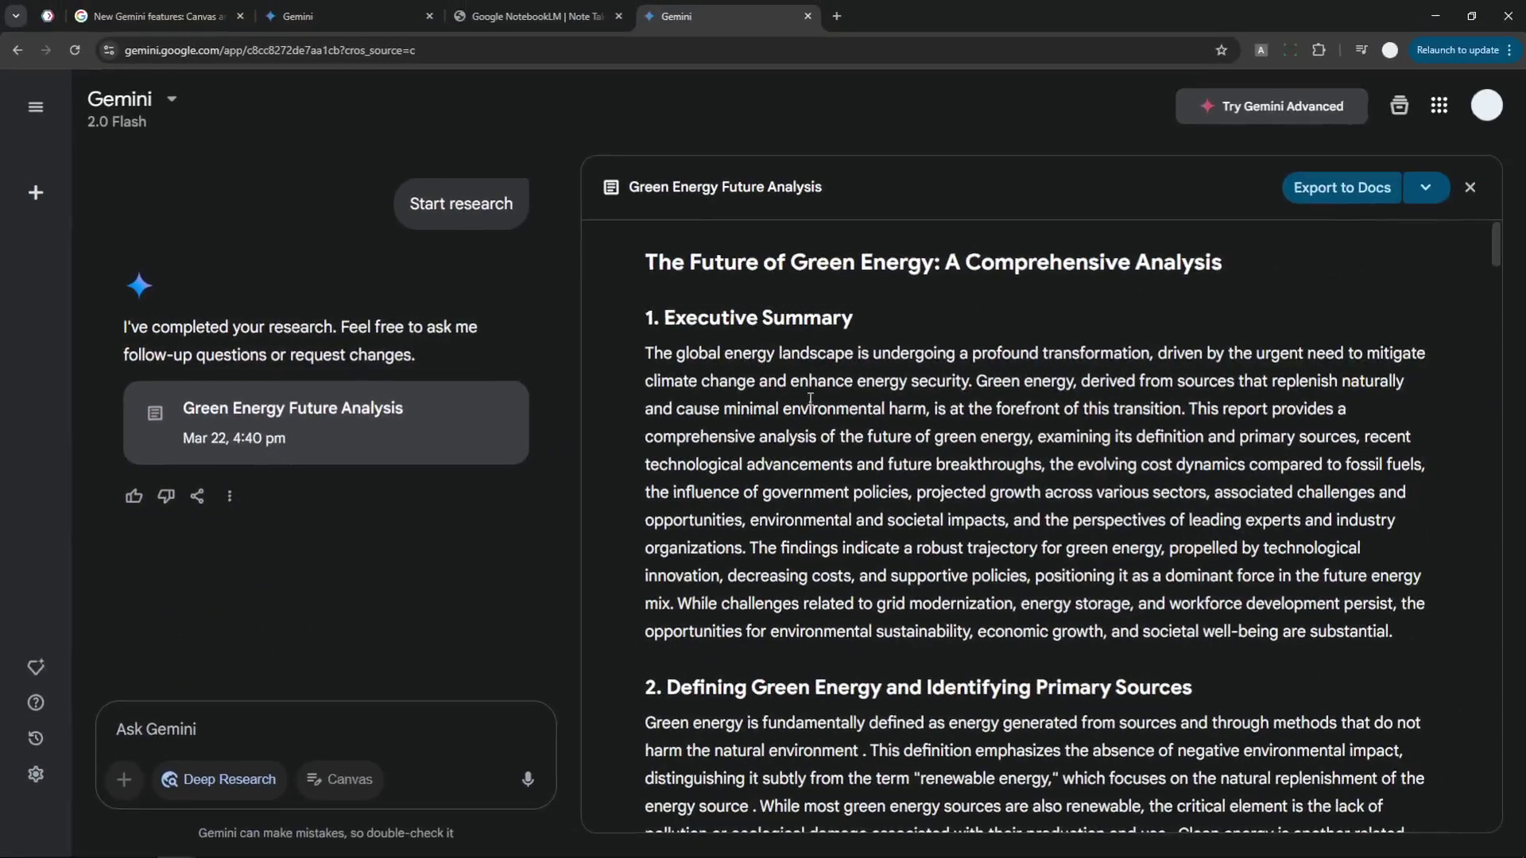
{"action": "scroll", "coordinate": [896, 419], "scroll_direction": "down", "scroll_amount": 5}
{"action": "scroll", "coordinate": [898, 429], "scroll_direction": "down", "scroll_amount": 15}
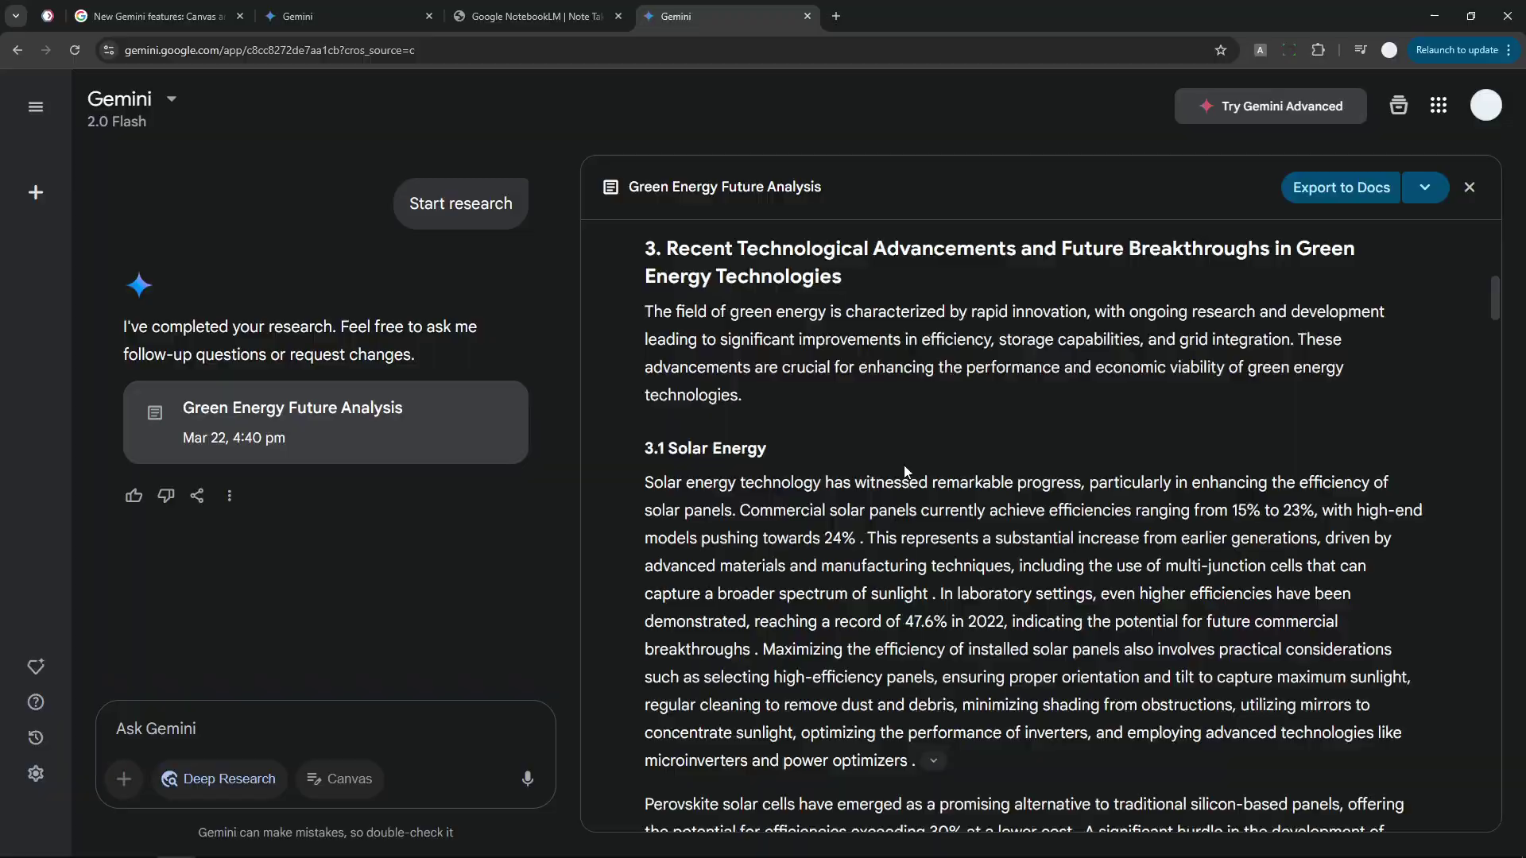
{"action": "scroll", "coordinate": [933, 447], "scroll_direction": "down", "scroll_amount": 9}
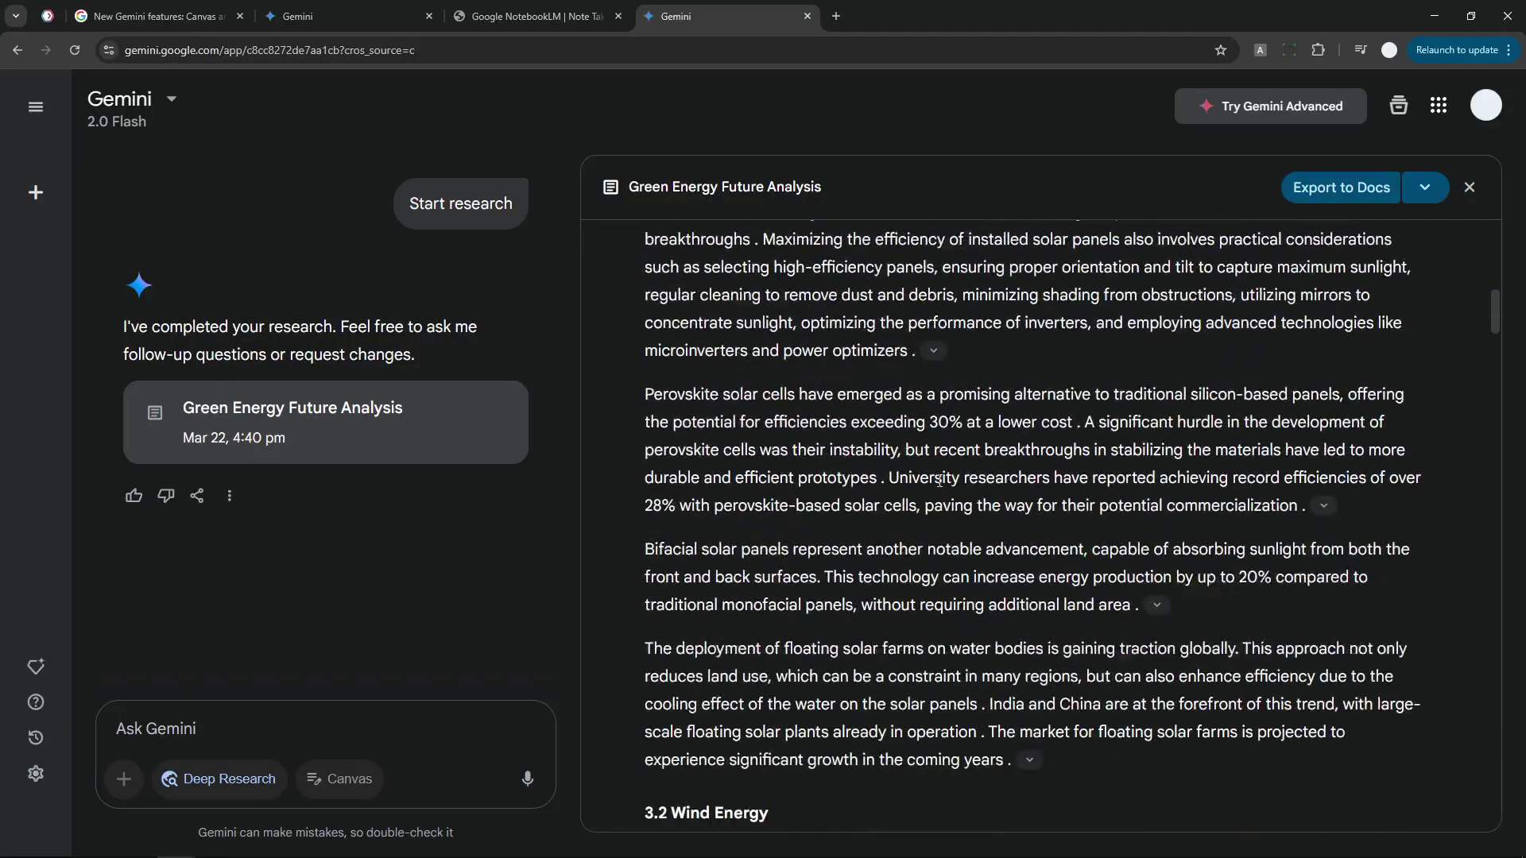
{"action": "scroll", "coordinate": [983, 344], "scroll_direction": "down", "scroll_amount": 15}
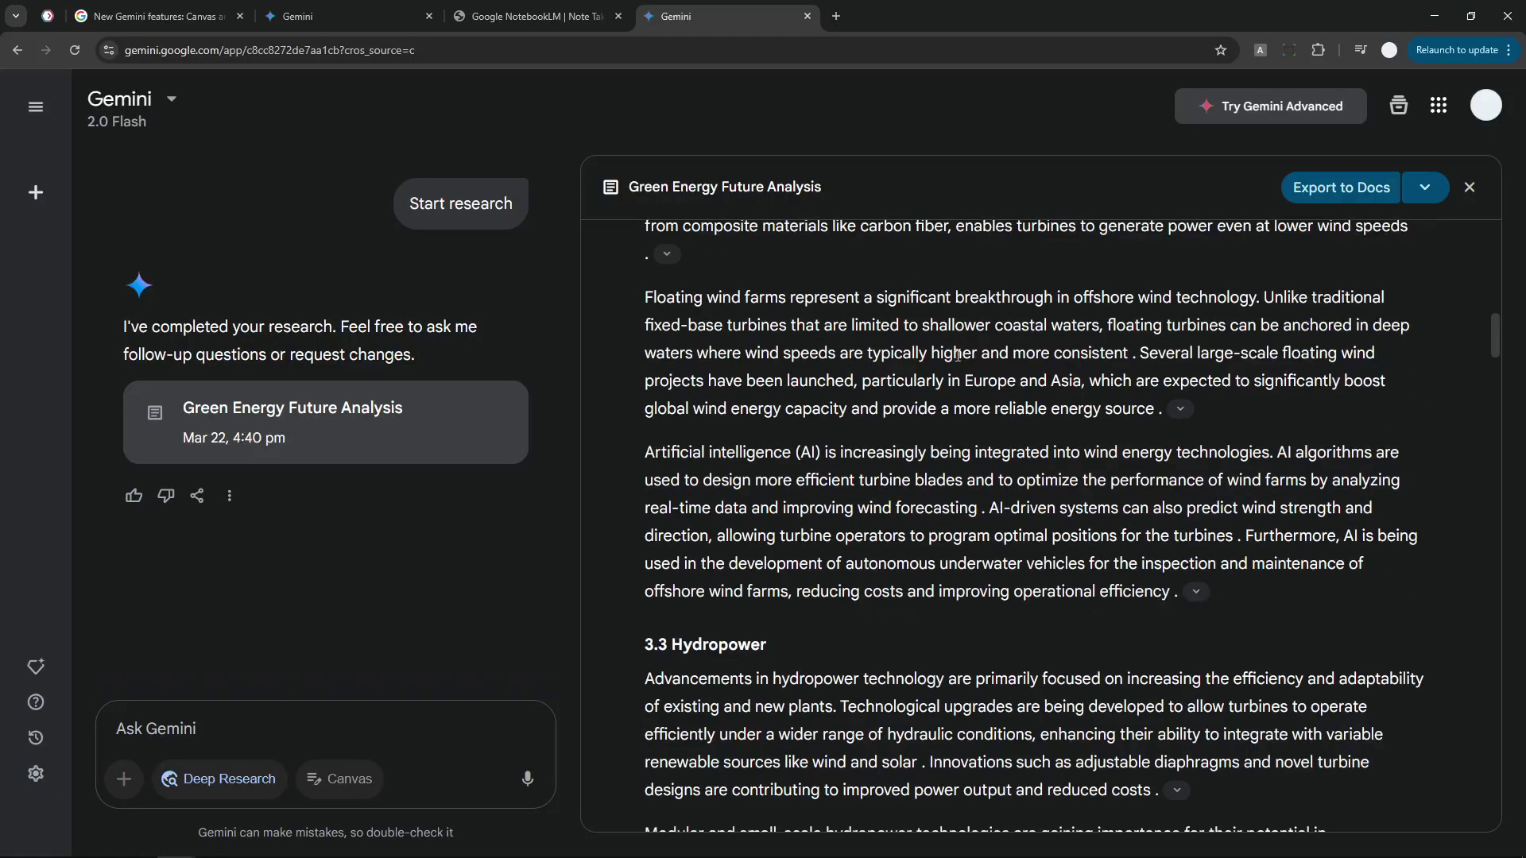
{"action": "scroll", "coordinate": [961, 360], "scroll_direction": "down", "scroll_amount": 15}
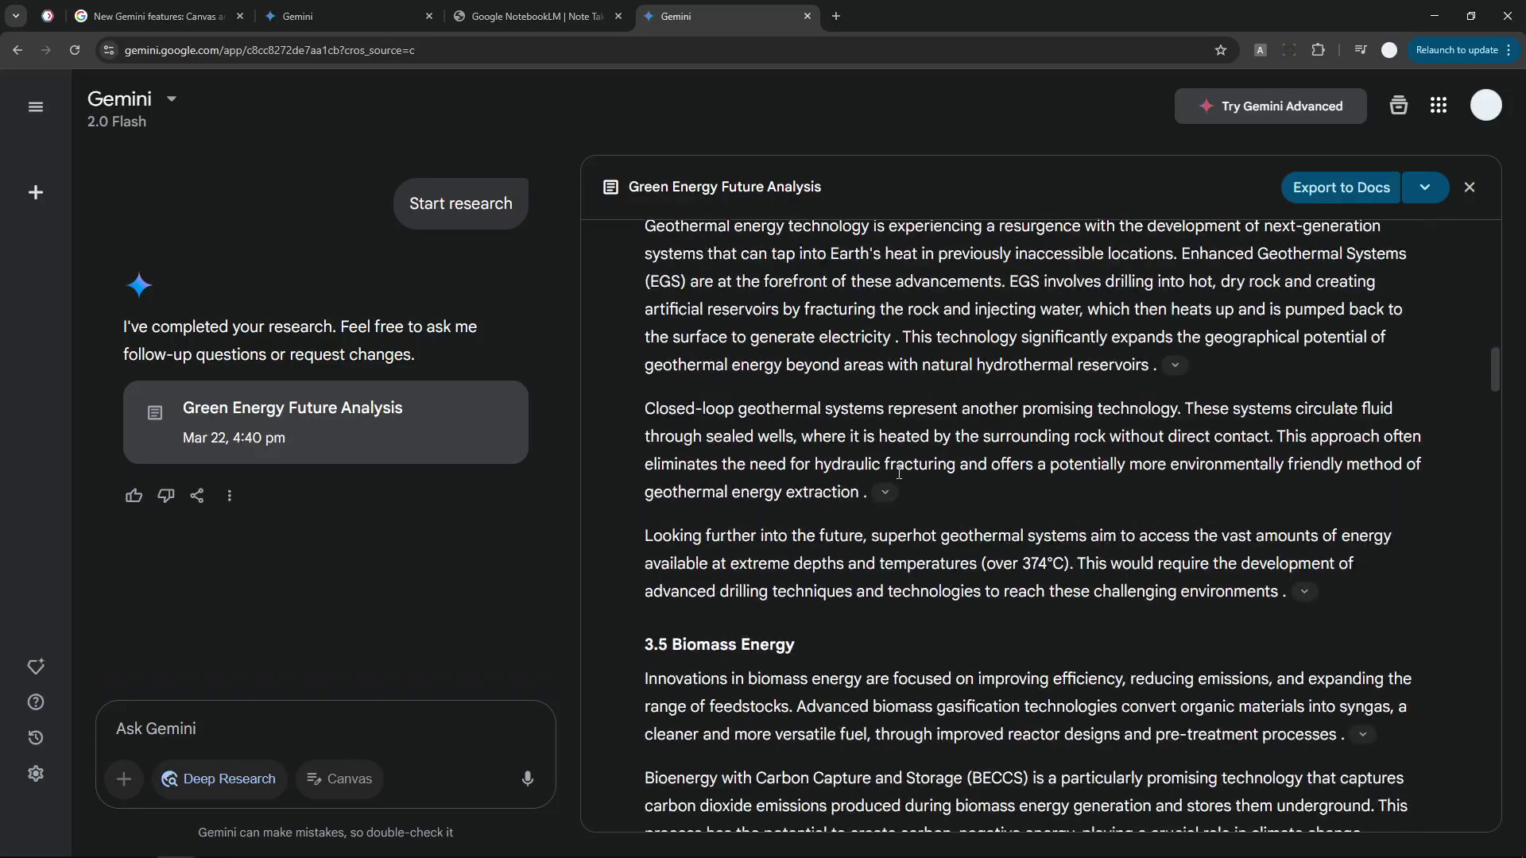
{"action": "scroll", "coordinate": [914, 461], "scroll_direction": "down", "scroll_amount": 3}
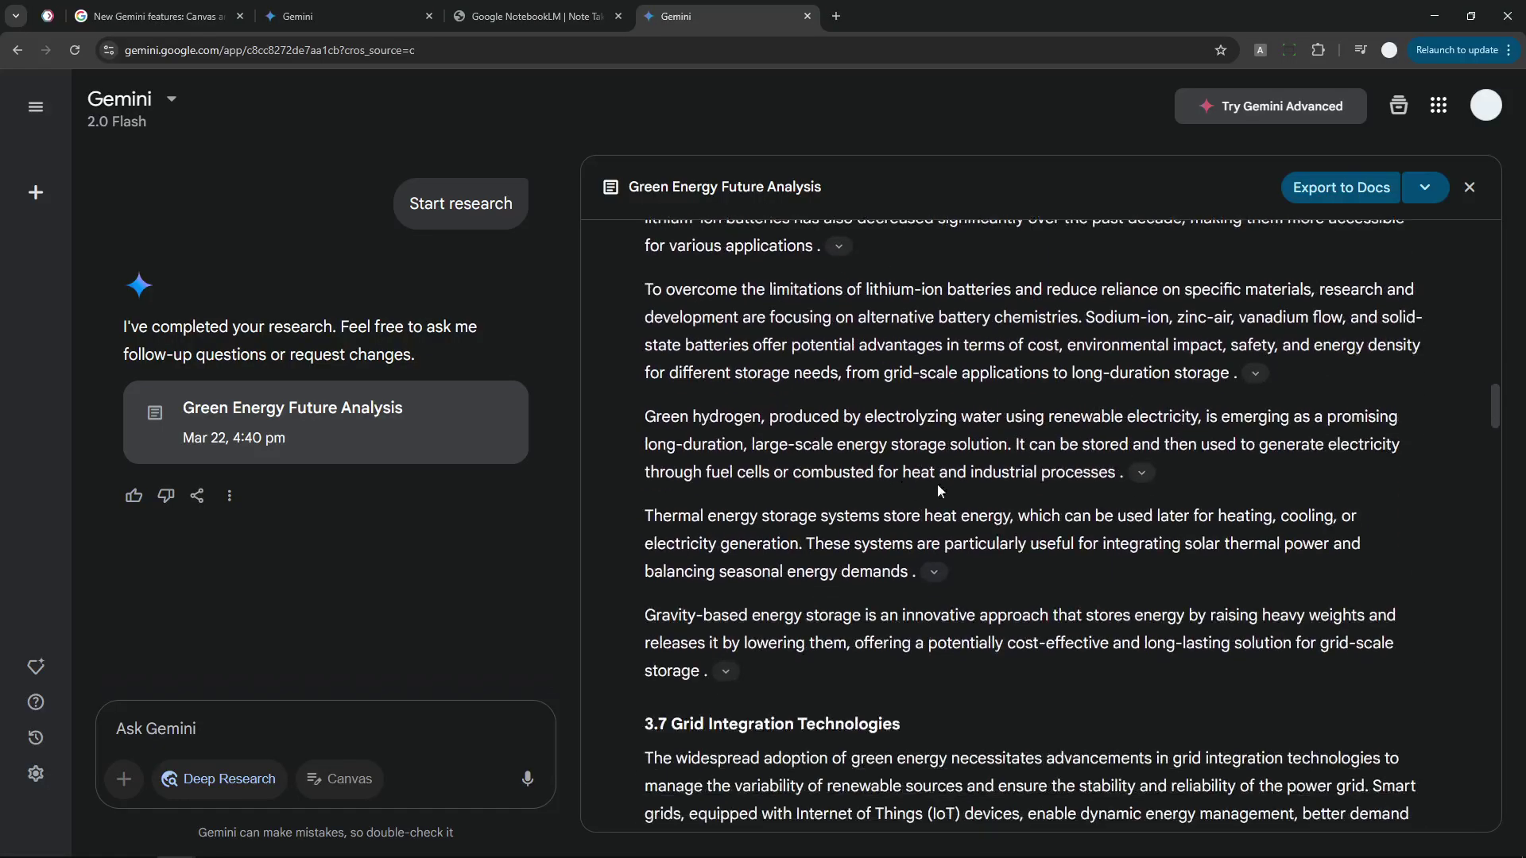
Step: Generate an Audio Overview of the report from the Export to Docs dropdown
{"action": "left_click", "coordinate": [1424, 187]}
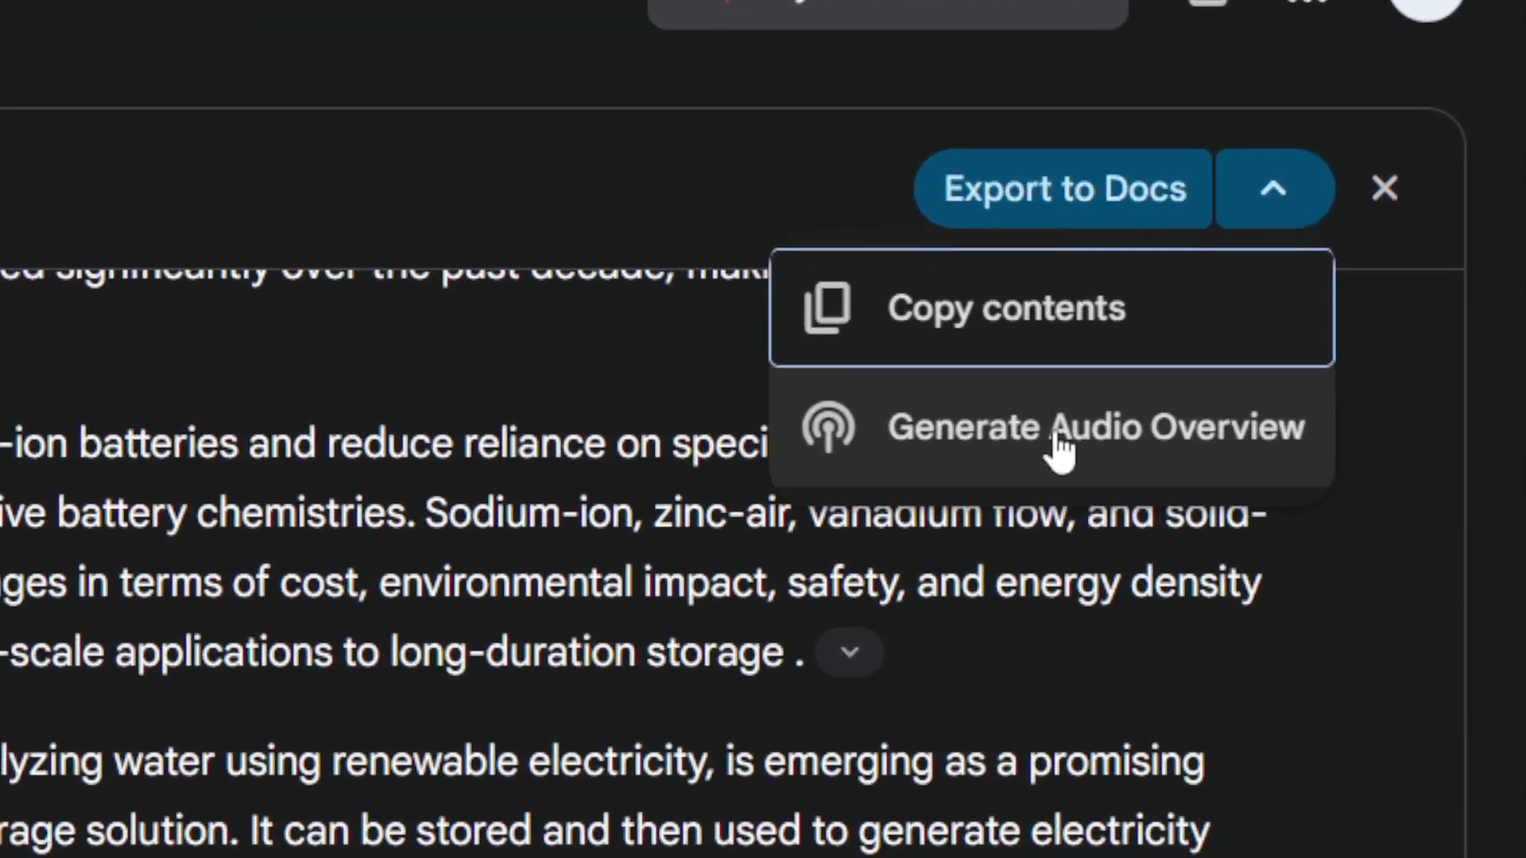
{"action": "left_click", "coordinate": [1061, 449]}
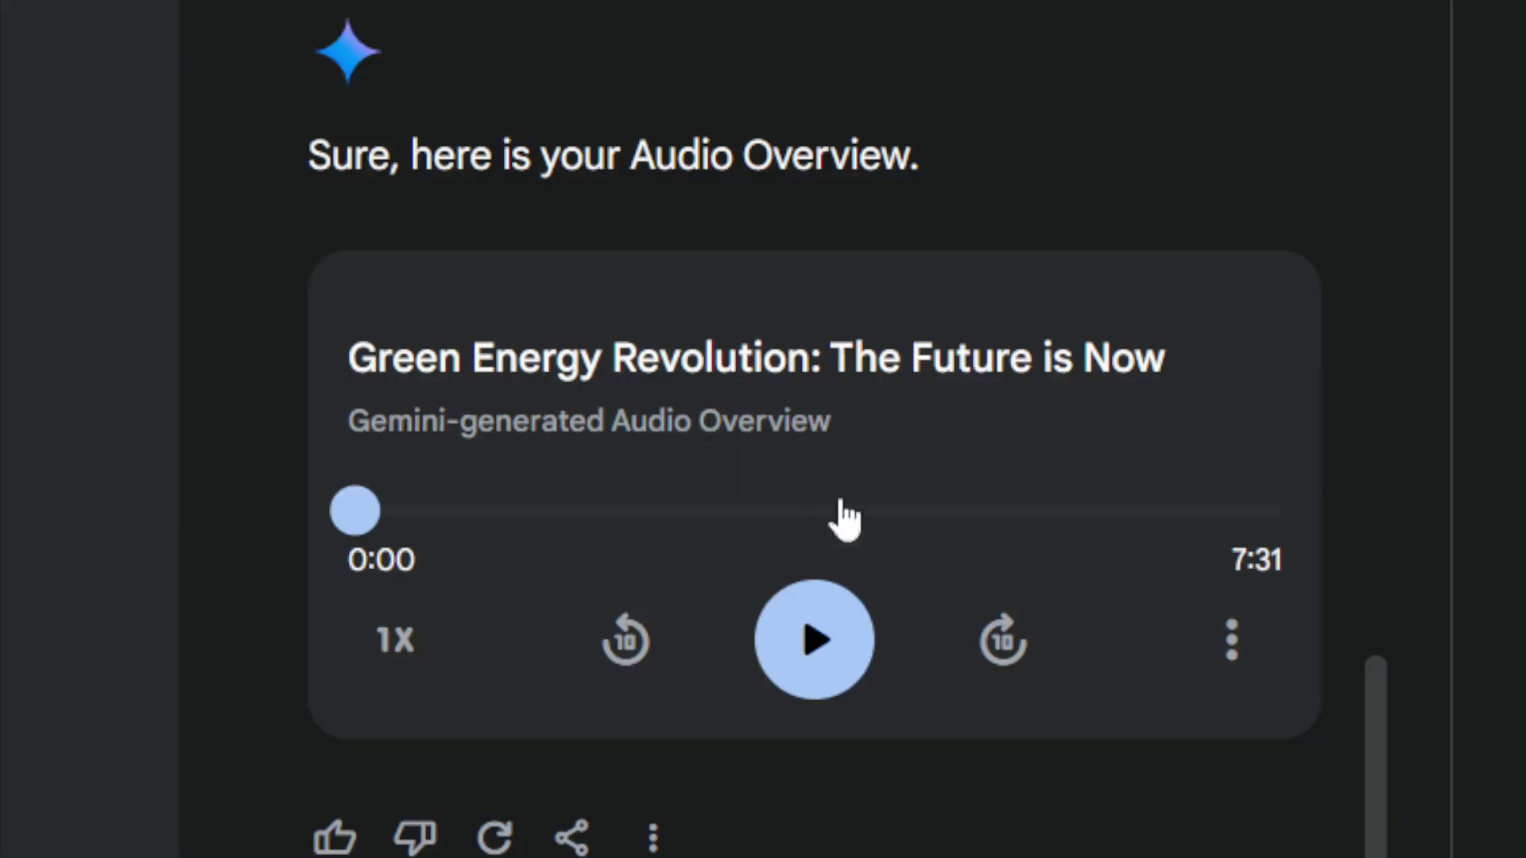
Step: Play the green-energy audio, jump to about 1:53 then 6:28, and pause at 6:31
{"action": "left_click", "coordinate": [812, 665]}
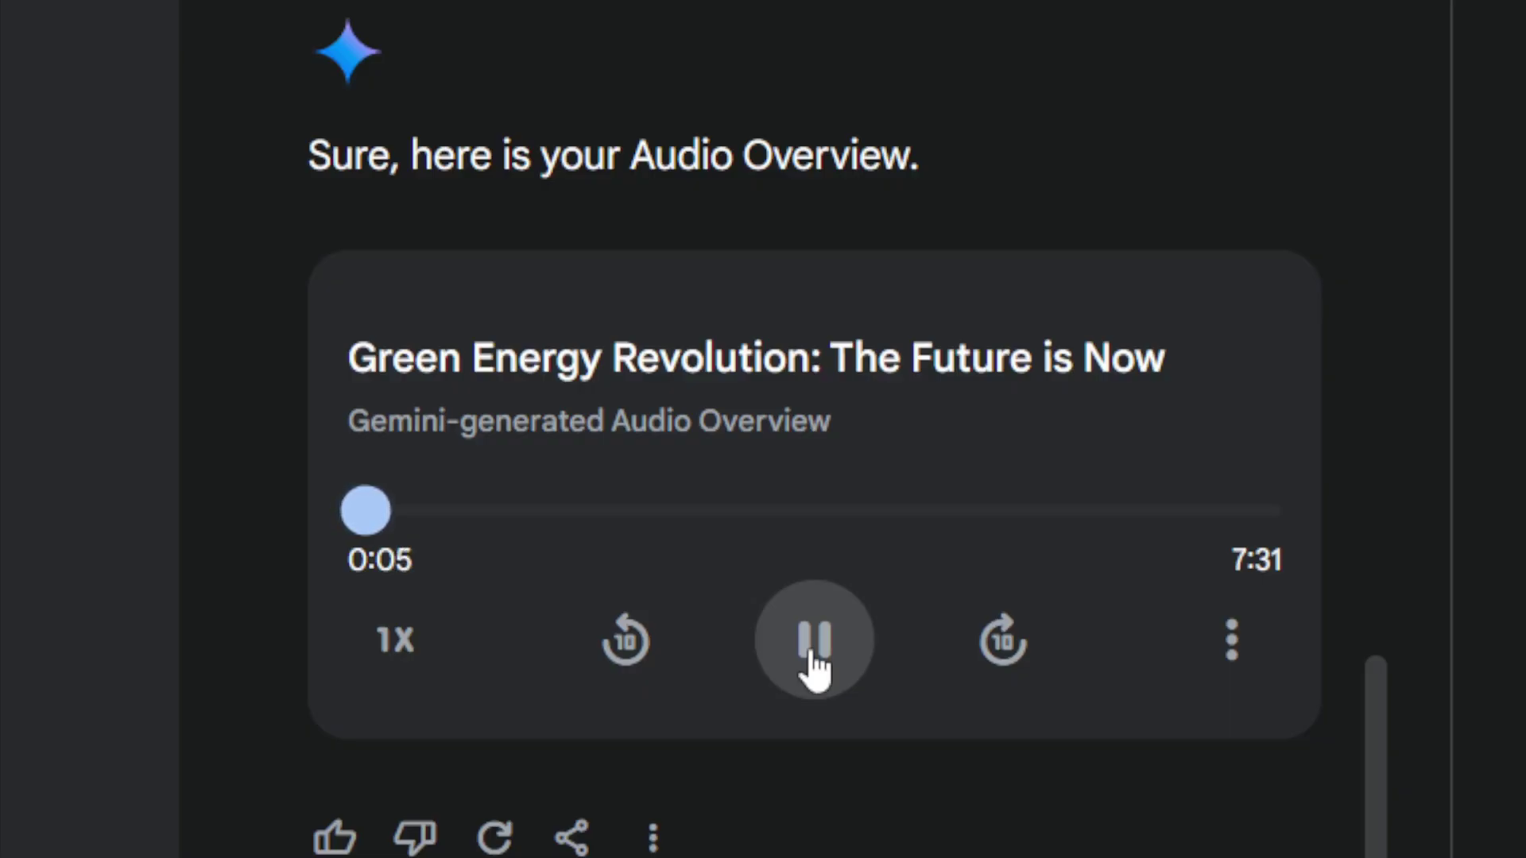
{"action": "left_click", "coordinate": [587, 515]}
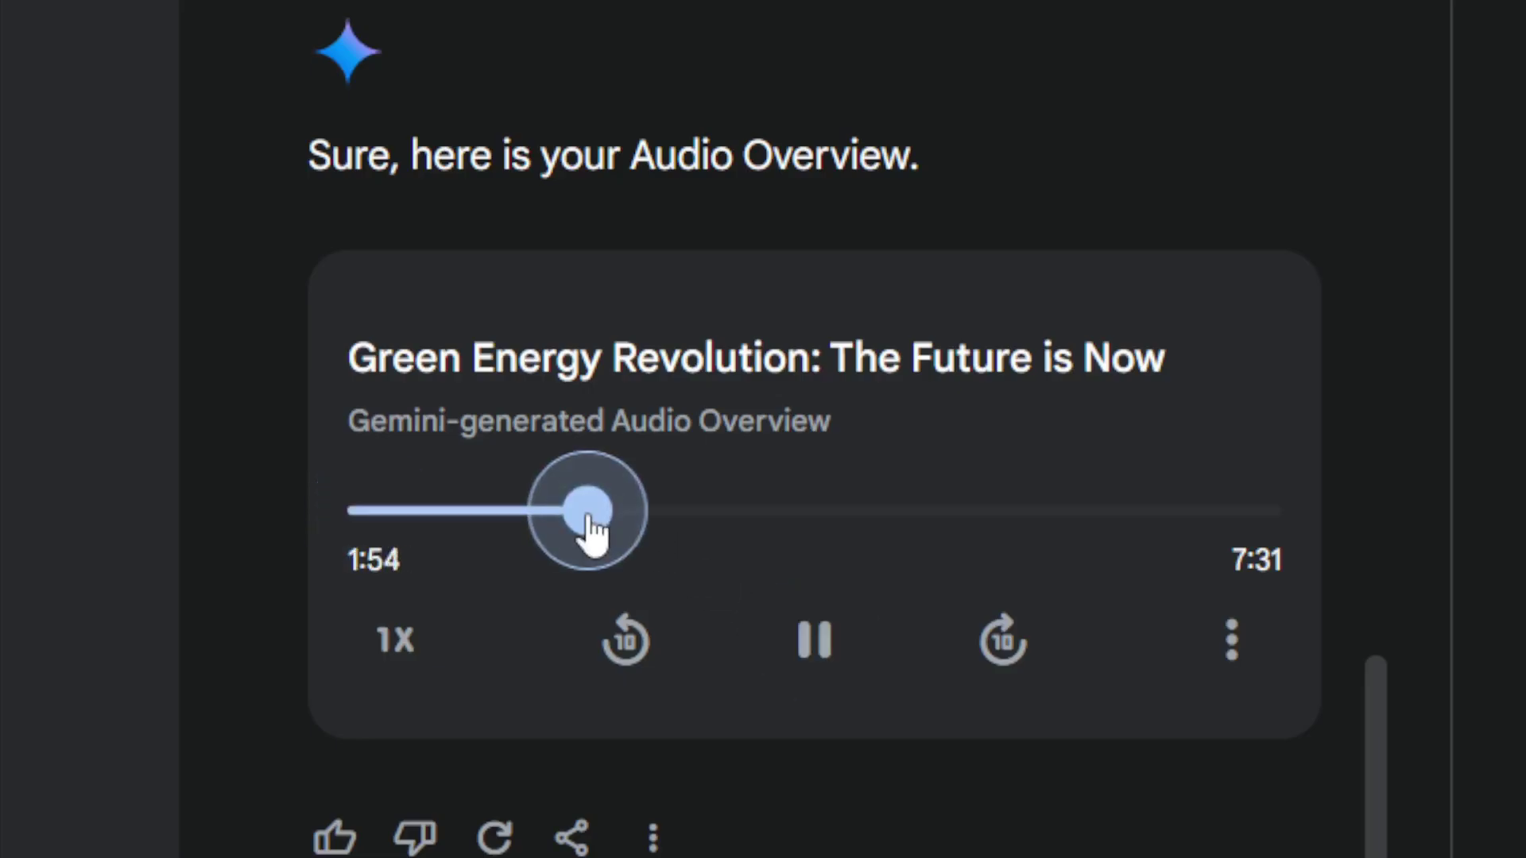
{"action": "left_click", "coordinate": [1146, 515]}
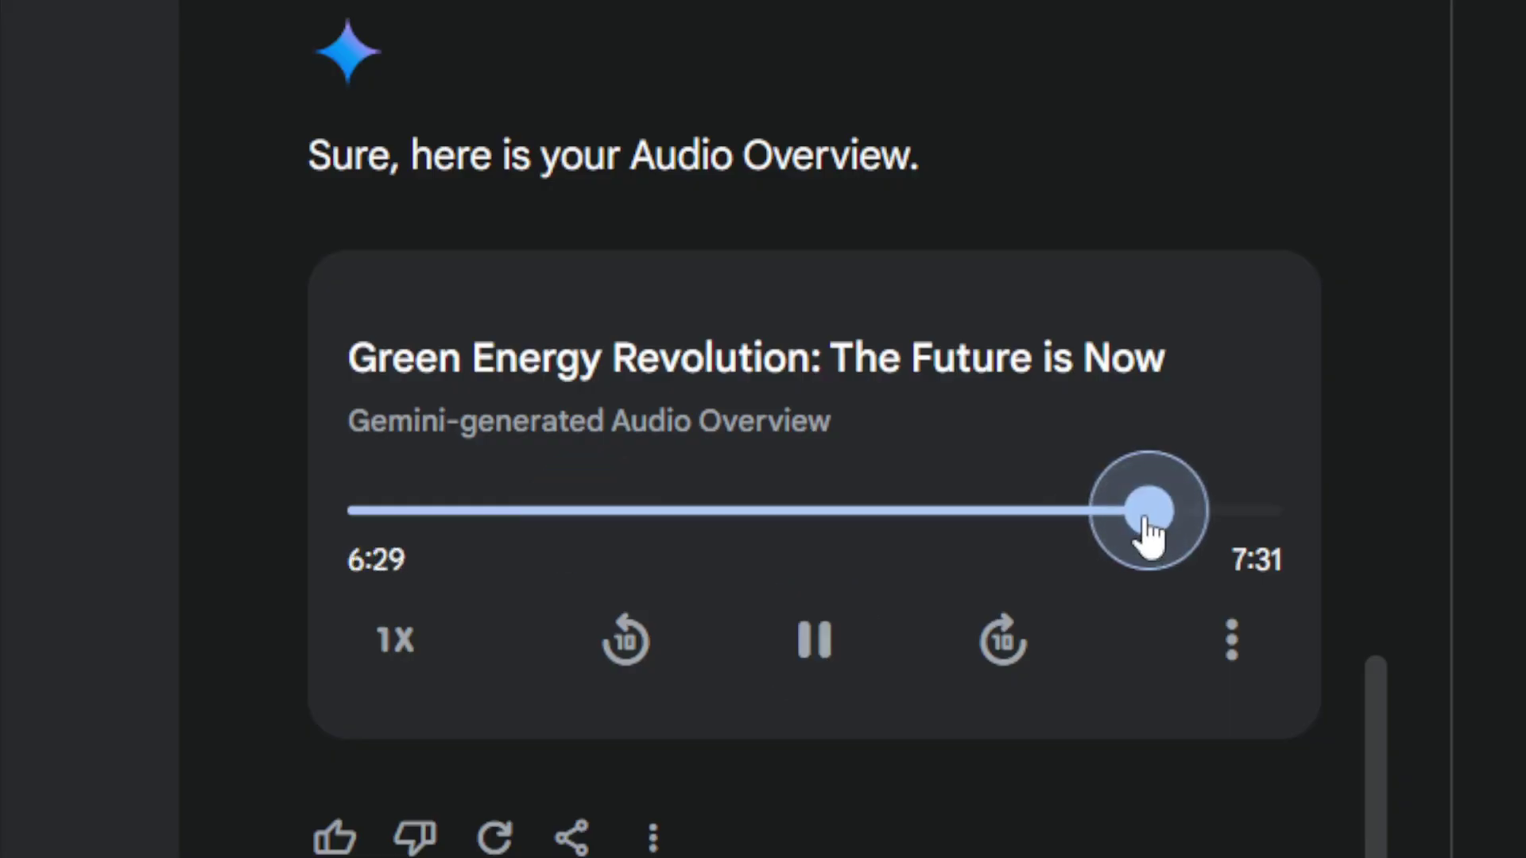
{"action": "left_click", "coordinate": [824, 674]}
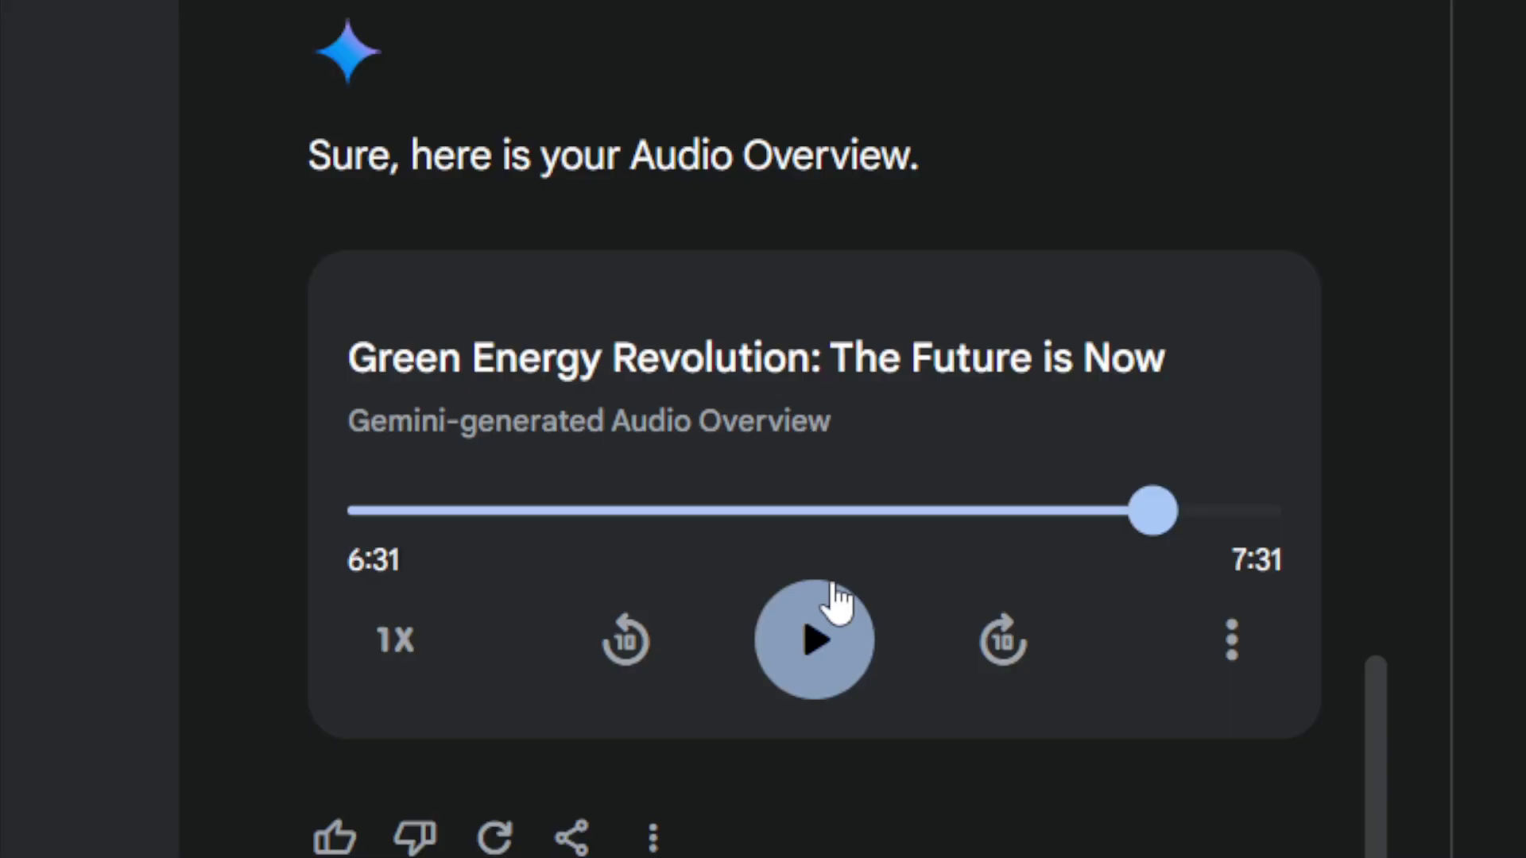
{"action": "left_click", "coordinate": [1230, 641]}
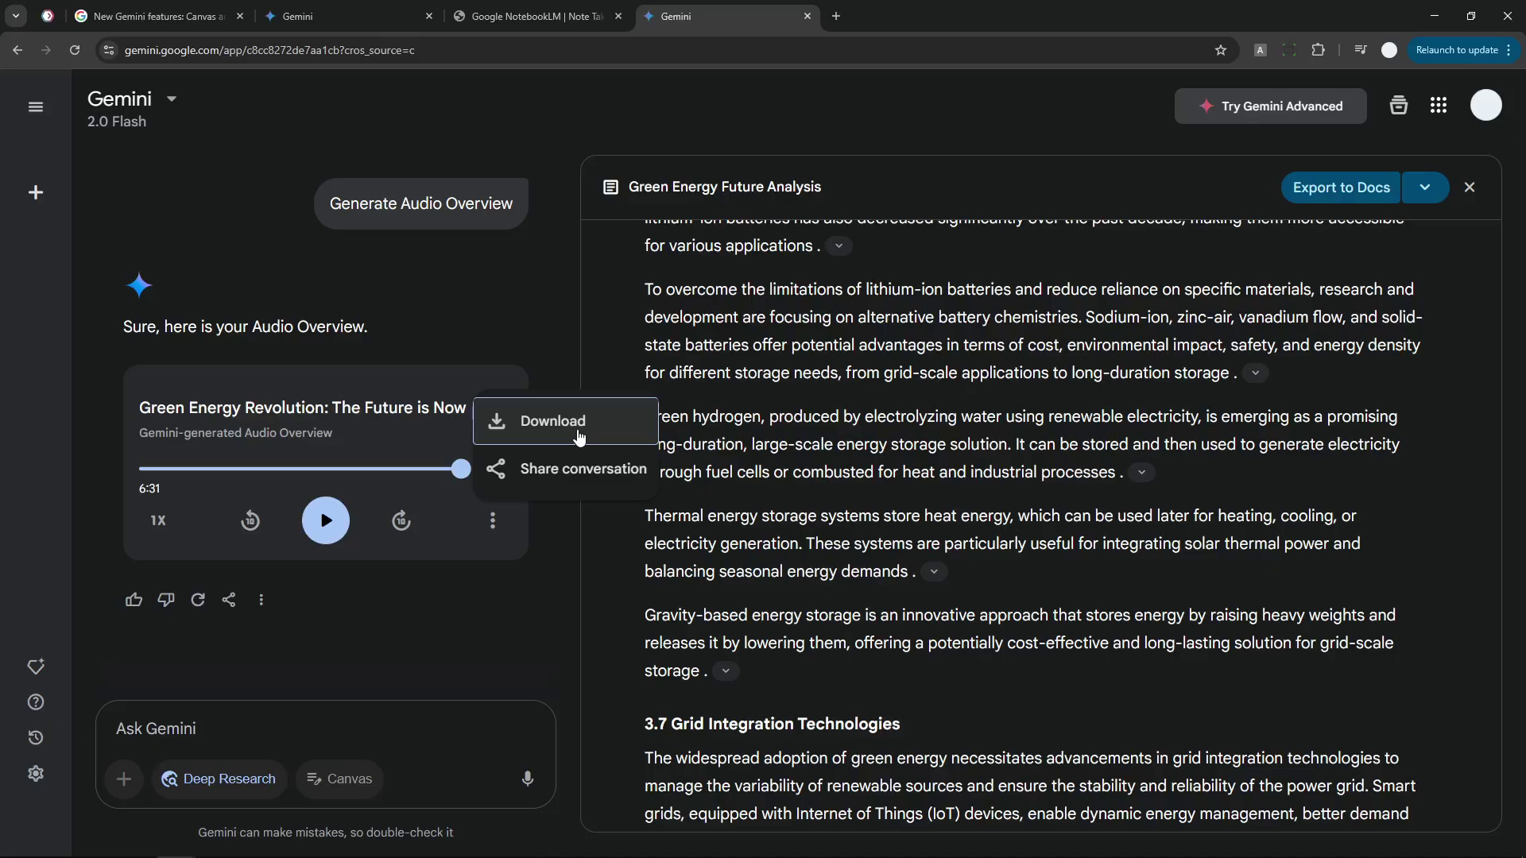
{"action": "left_click", "coordinate": [804, 376]}
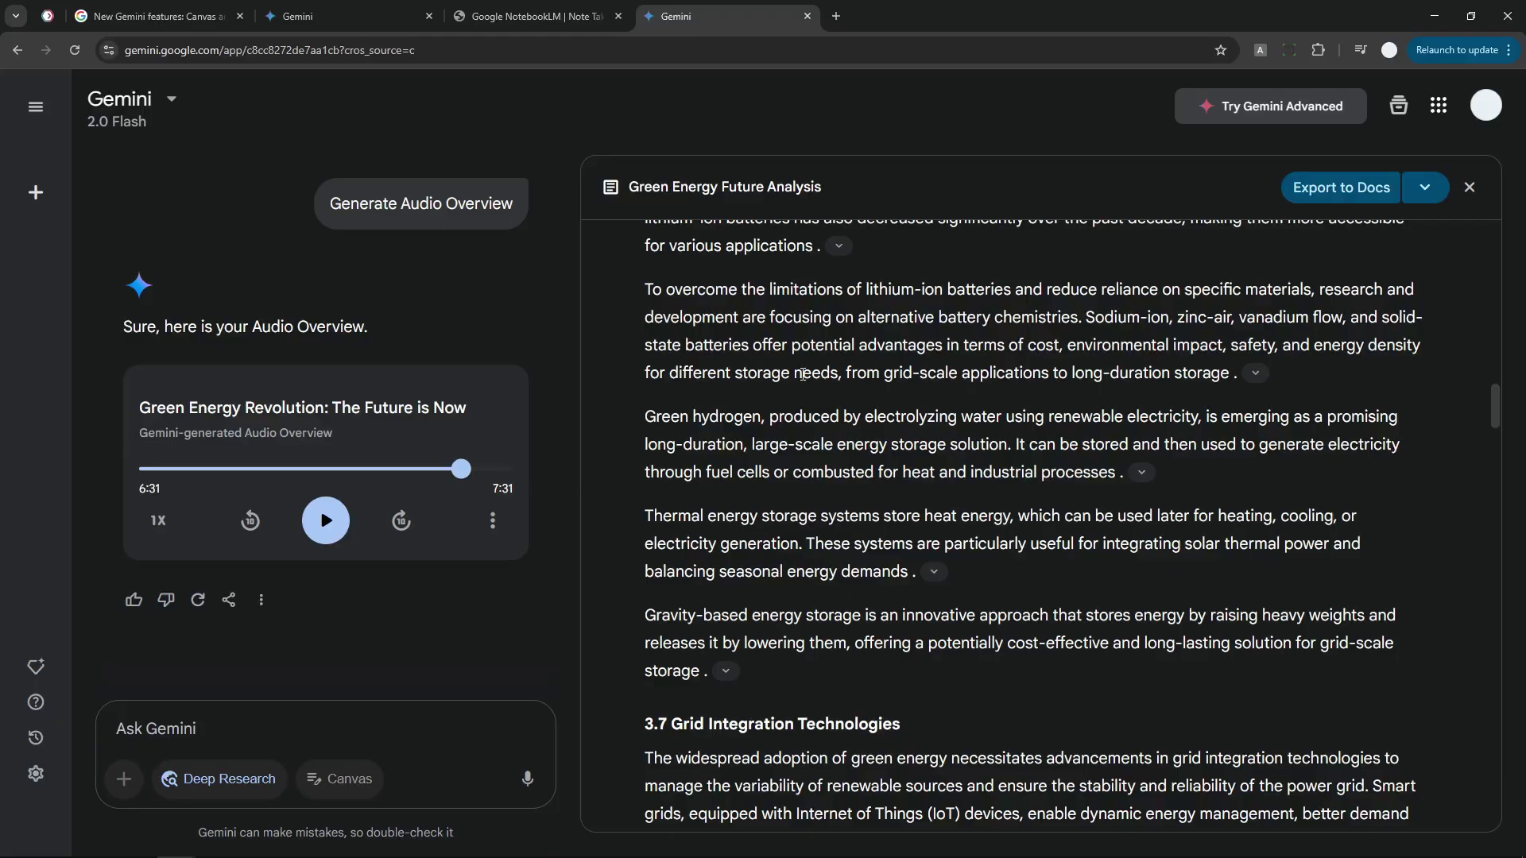
Step: Create a new notebook from the NotebookLM homepage
{"action": "left_click", "coordinate": [554, 9]}
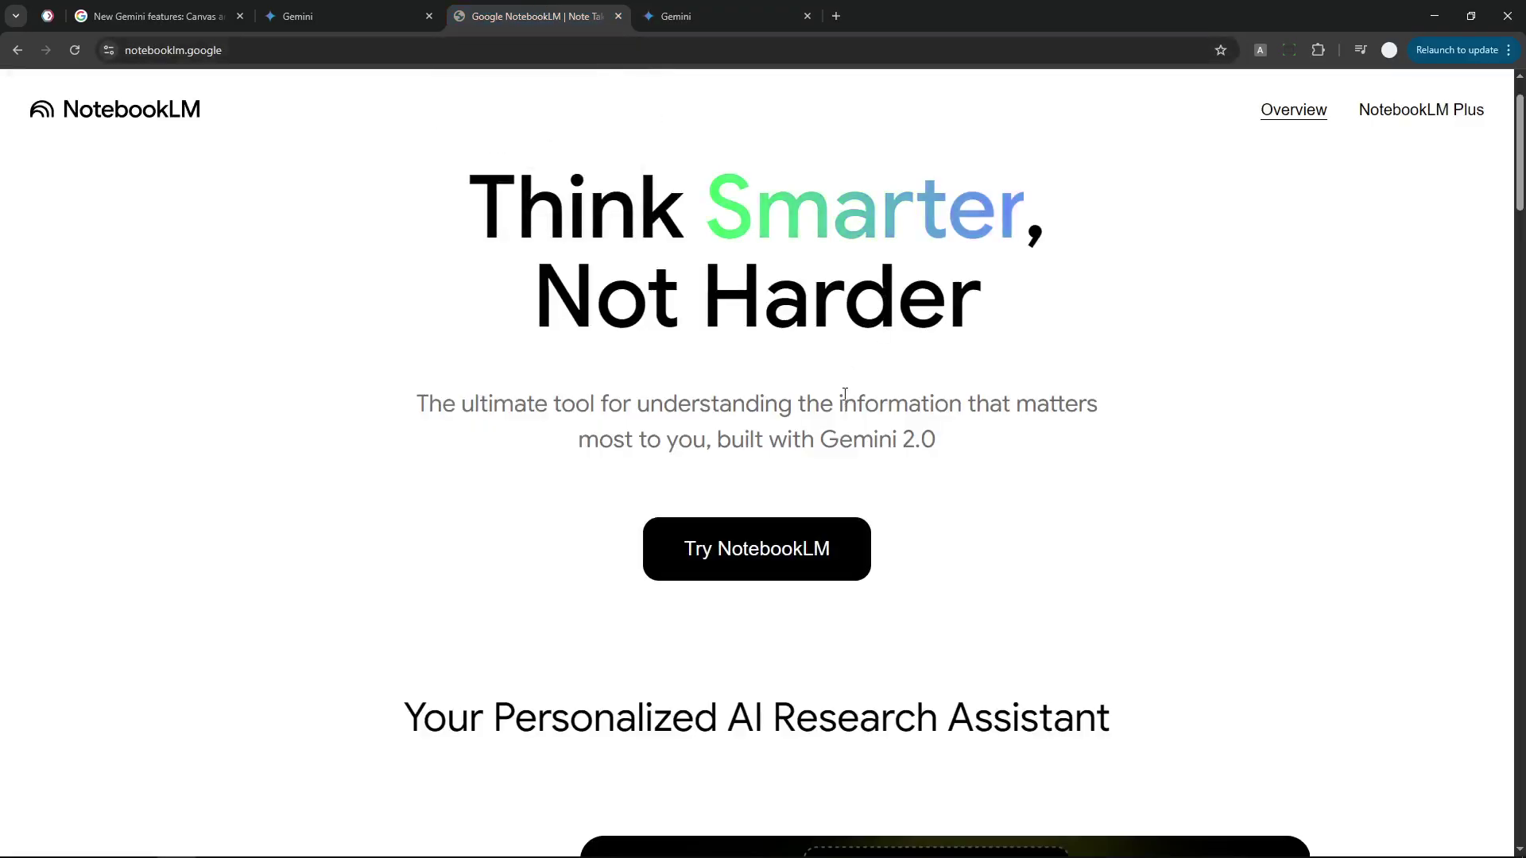
{"action": "scroll", "coordinate": [783, 405], "scroll_direction": "down", "scroll_amount": 6}
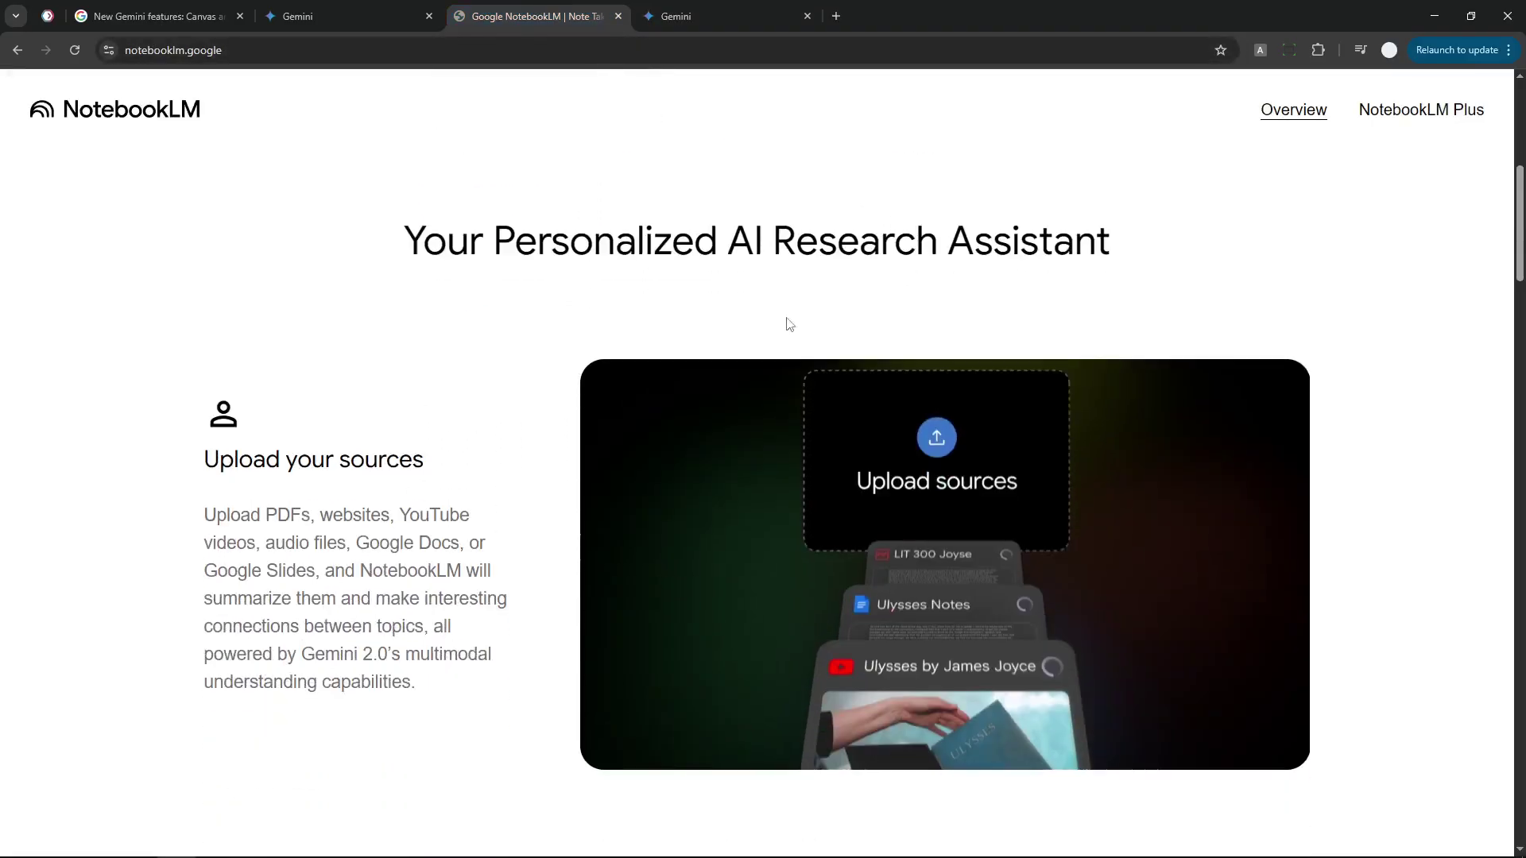
{"action": "scroll", "coordinate": [775, 310], "scroll_direction": "up", "scroll_amount": 3}
{"action": "scroll", "coordinate": [769, 282], "scroll_direction": "up", "scroll_amount": 3}
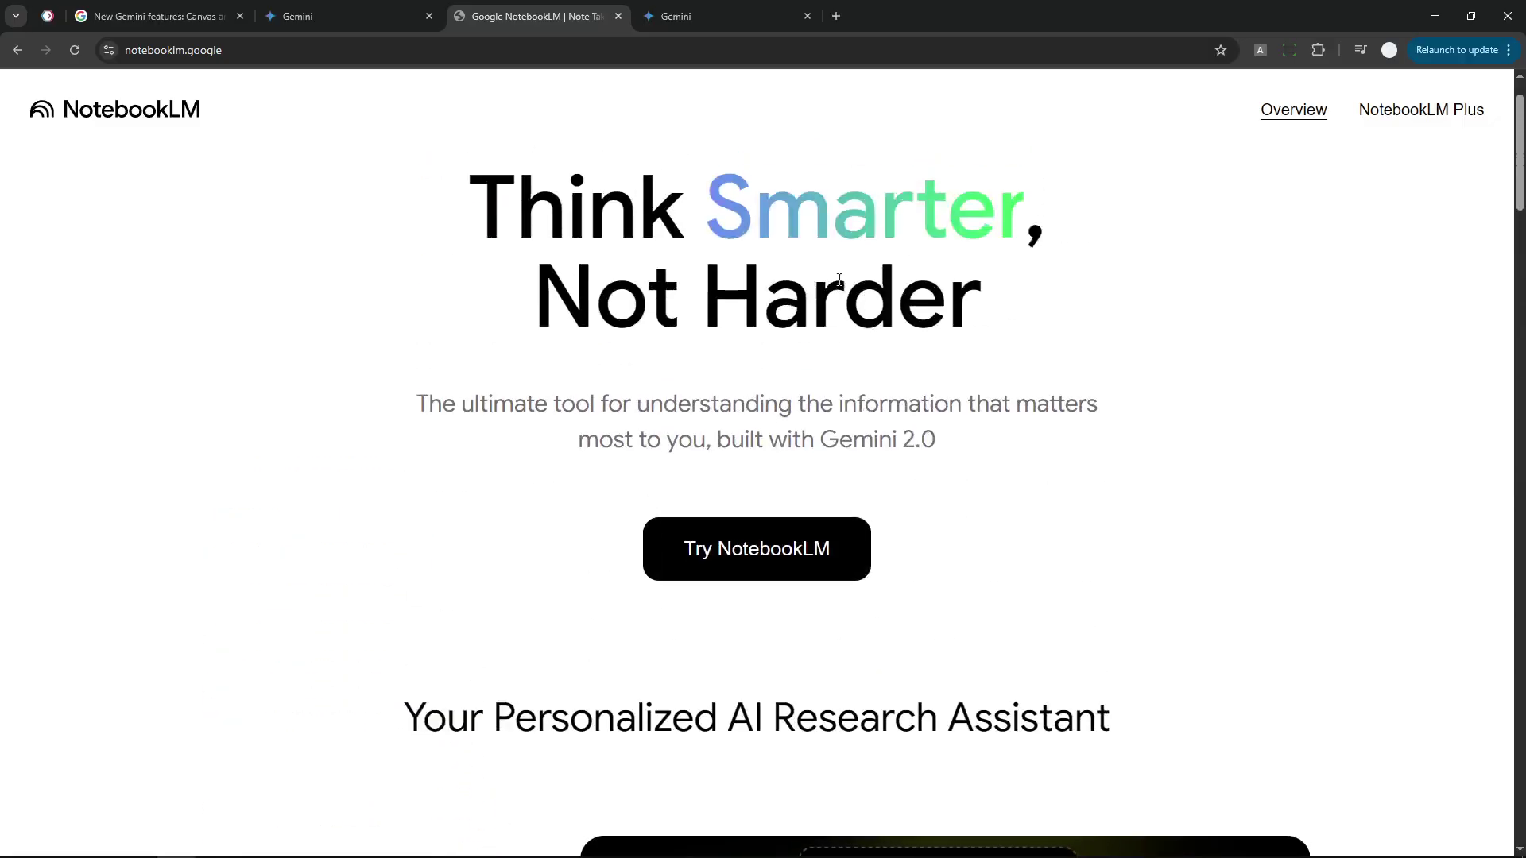
{"action": "left_click", "coordinate": [722, 556]}
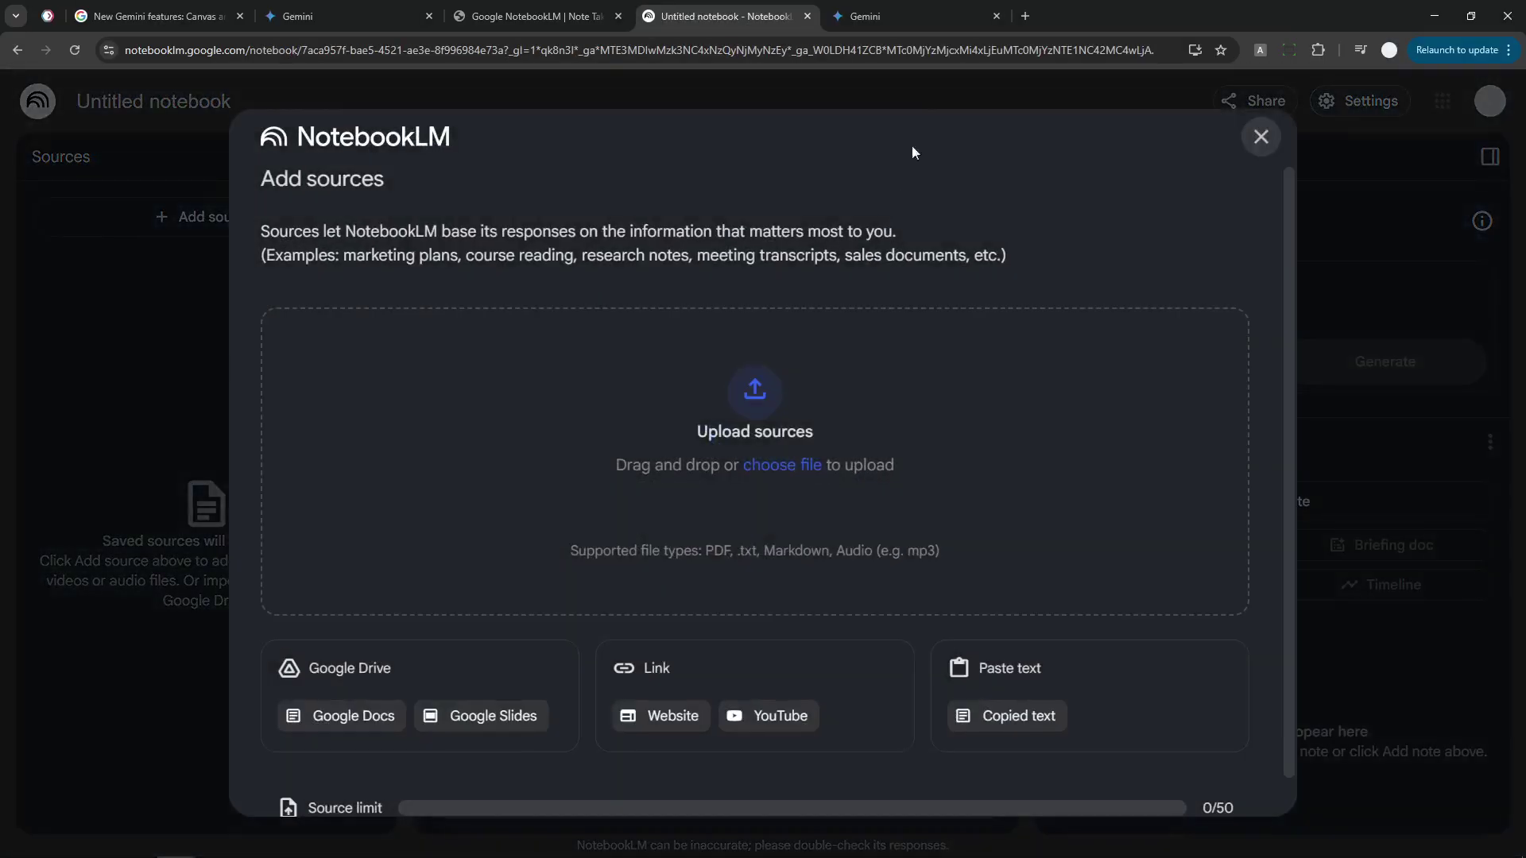
Step: Copy the Gemini report's contents and insert them into the notebook as a Copied text source
{"action": "left_click", "coordinate": [922, 8]}
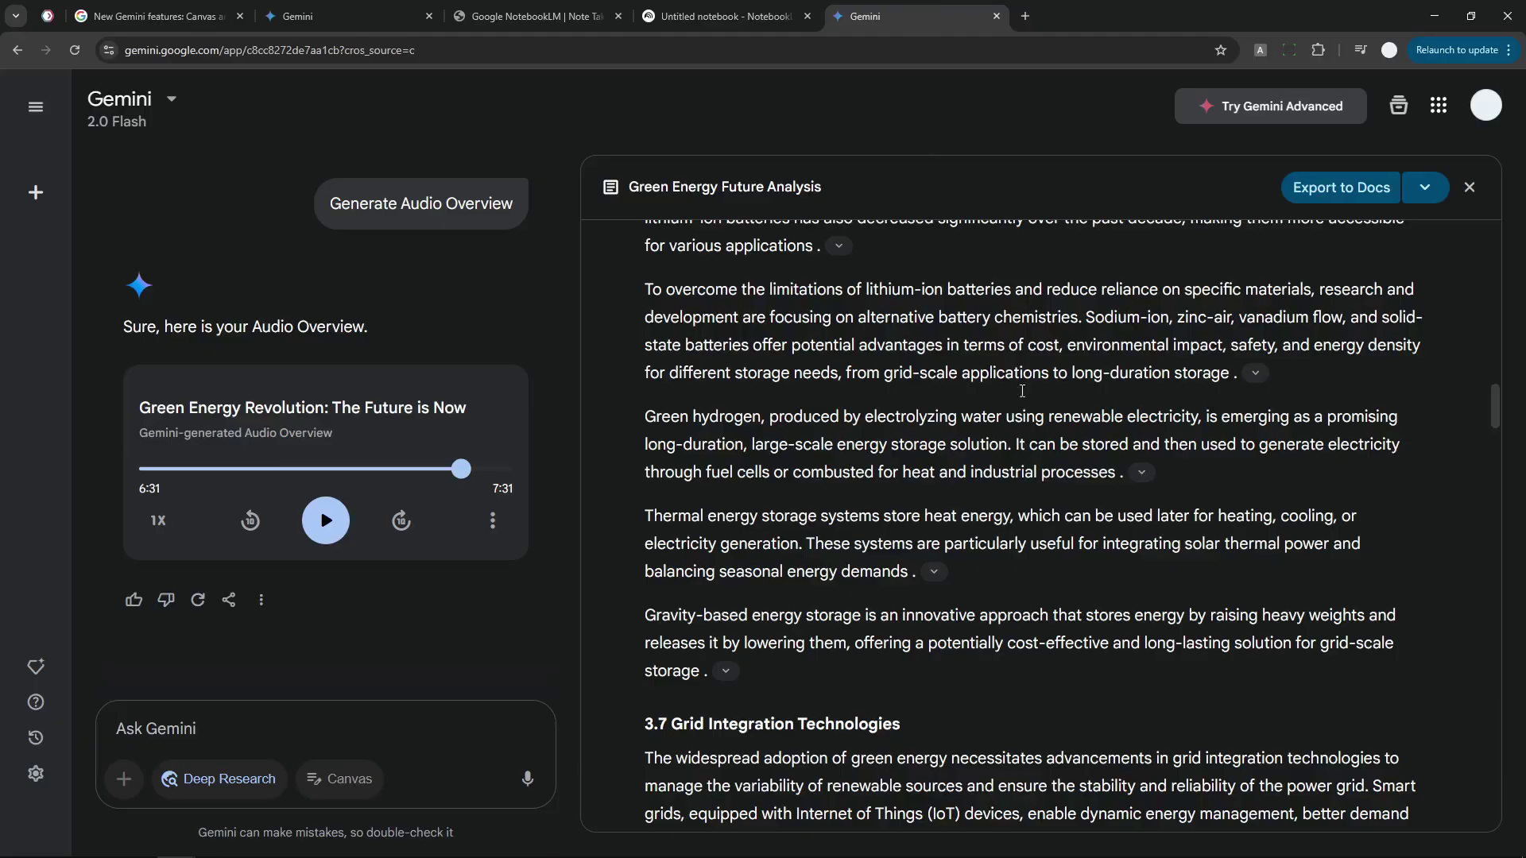
{"action": "left_click", "coordinate": [1424, 188]}
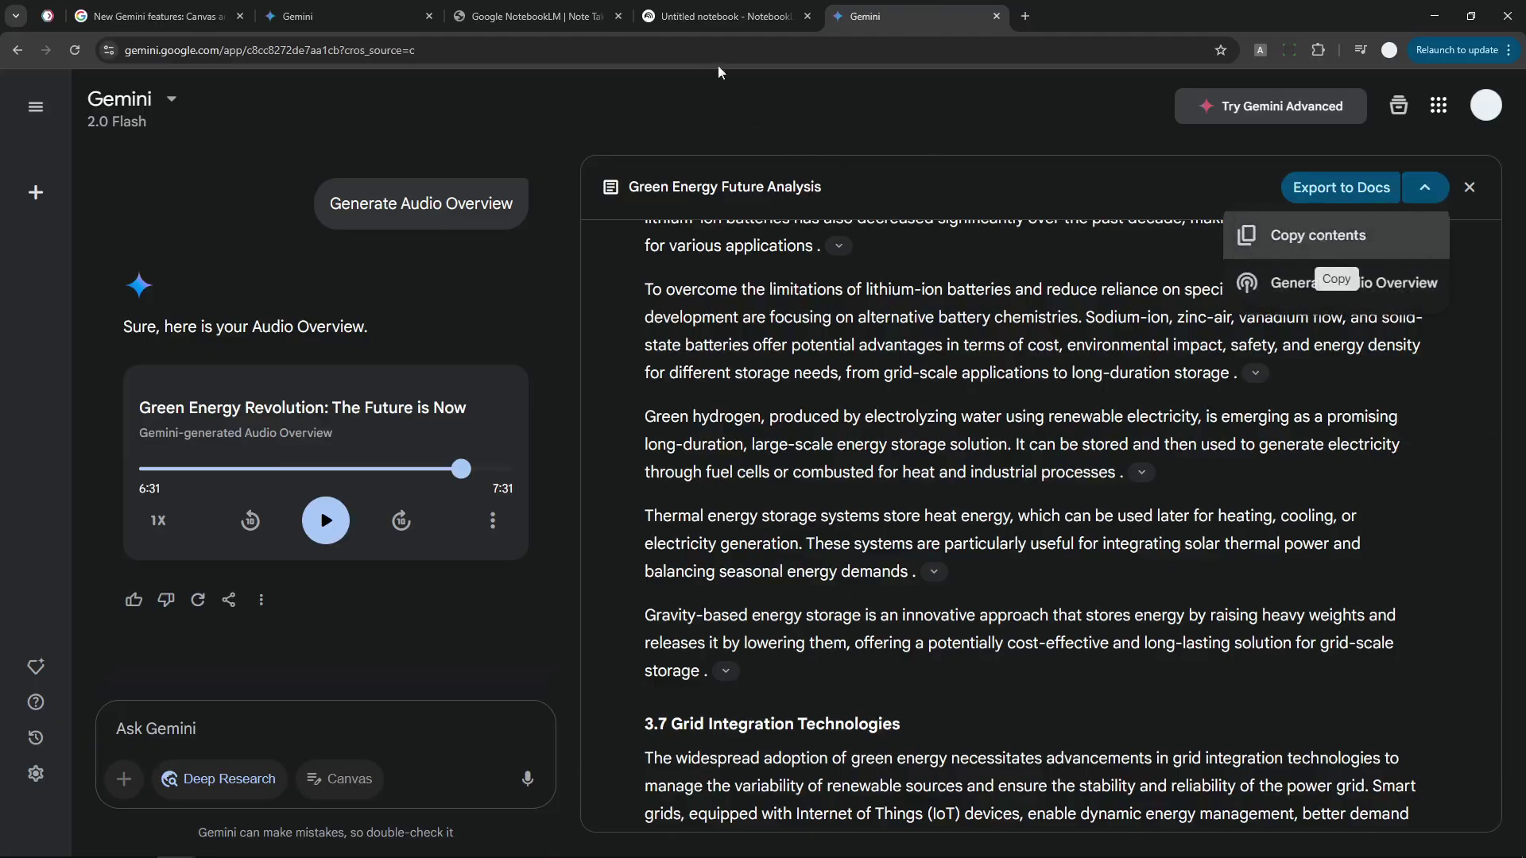
{"action": "left_click", "coordinate": [698, 10]}
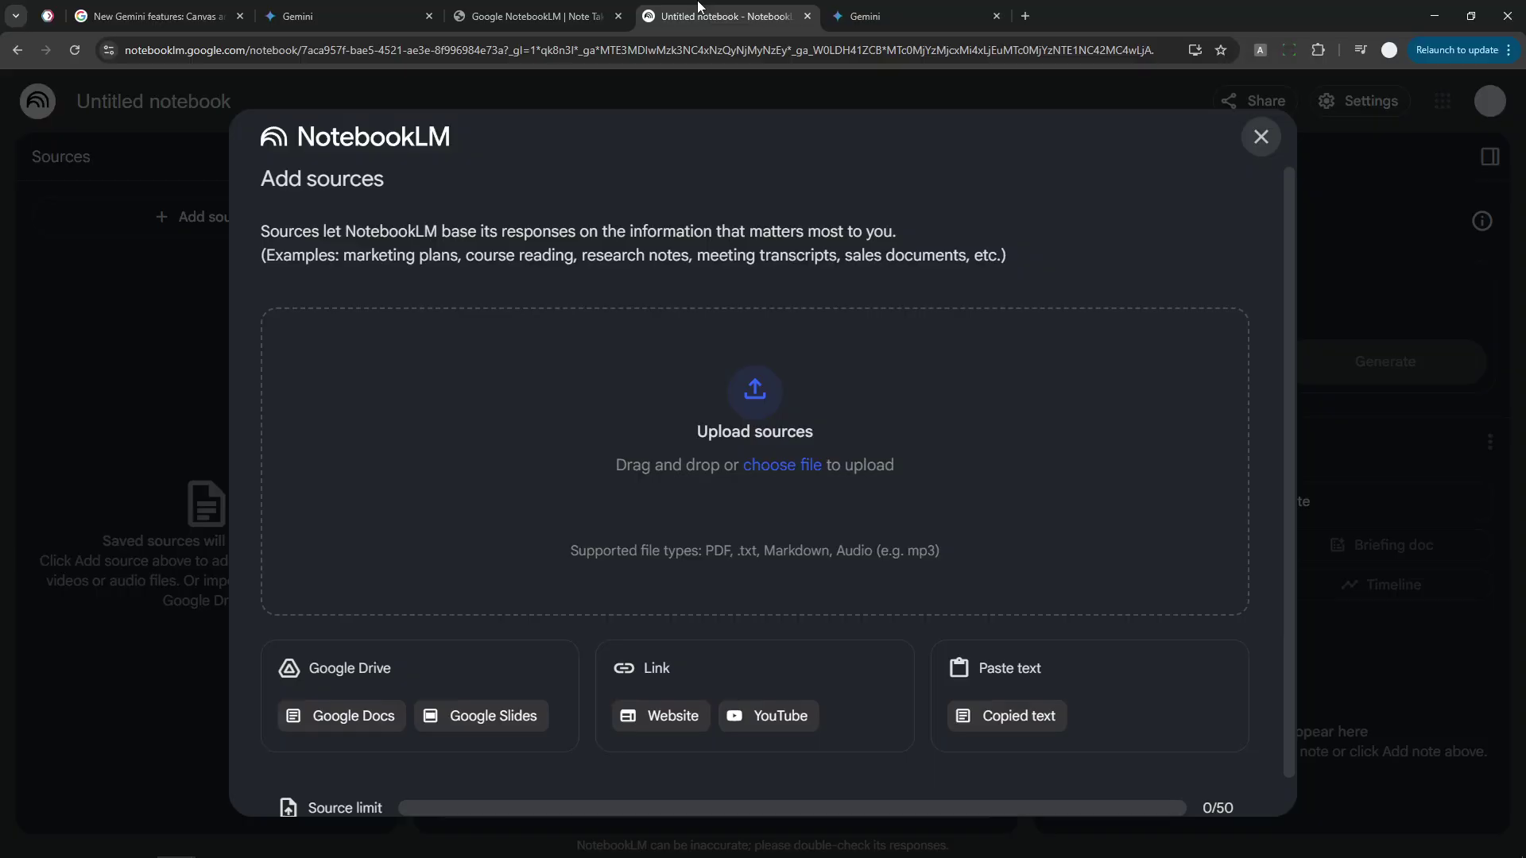
{"action": "left_click", "coordinate": [1011, 717]}
{"action": "right_click", "coordinate": [473, 450]}
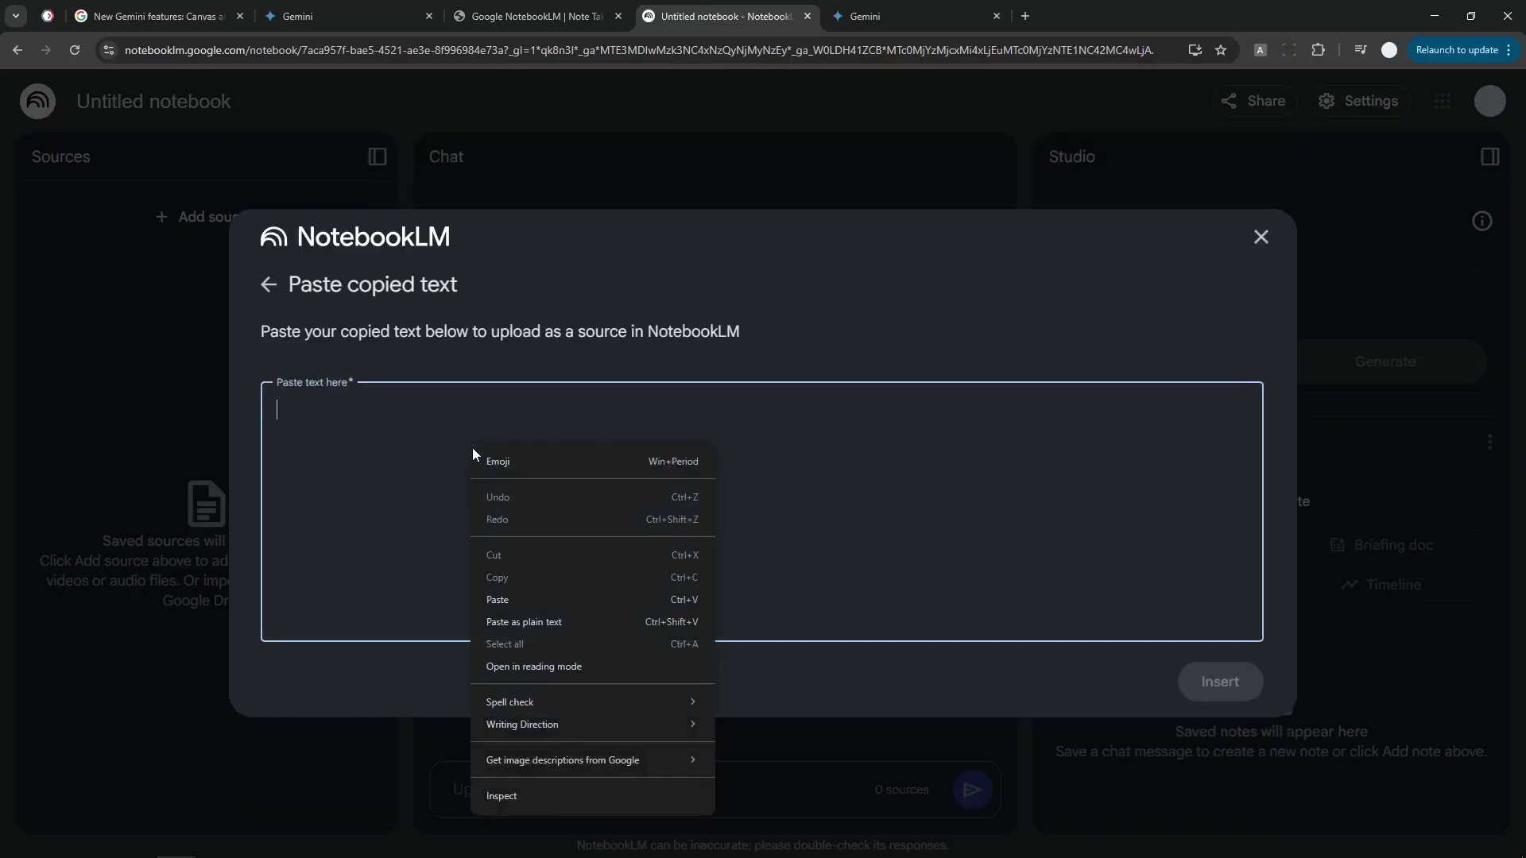
{"action": "left_click", "coordinate": [532, 598]}
{"action": "scroll", "coordinate": [1051, 501], "scroll_direction": "up", "scroll_amount": 15}
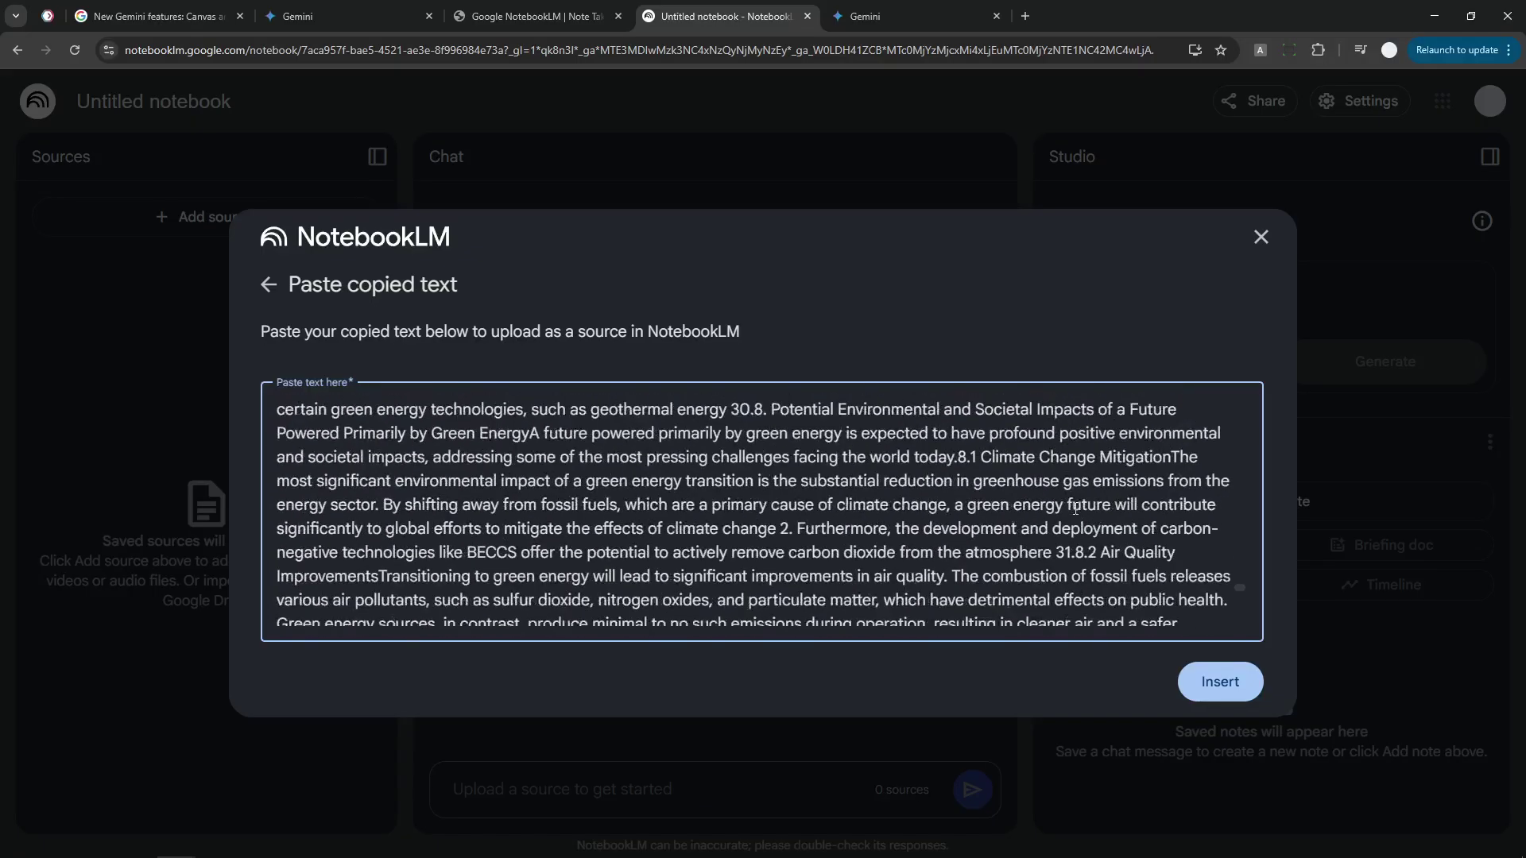
{"action": "left_click", "coordinate": [1220, 682]}
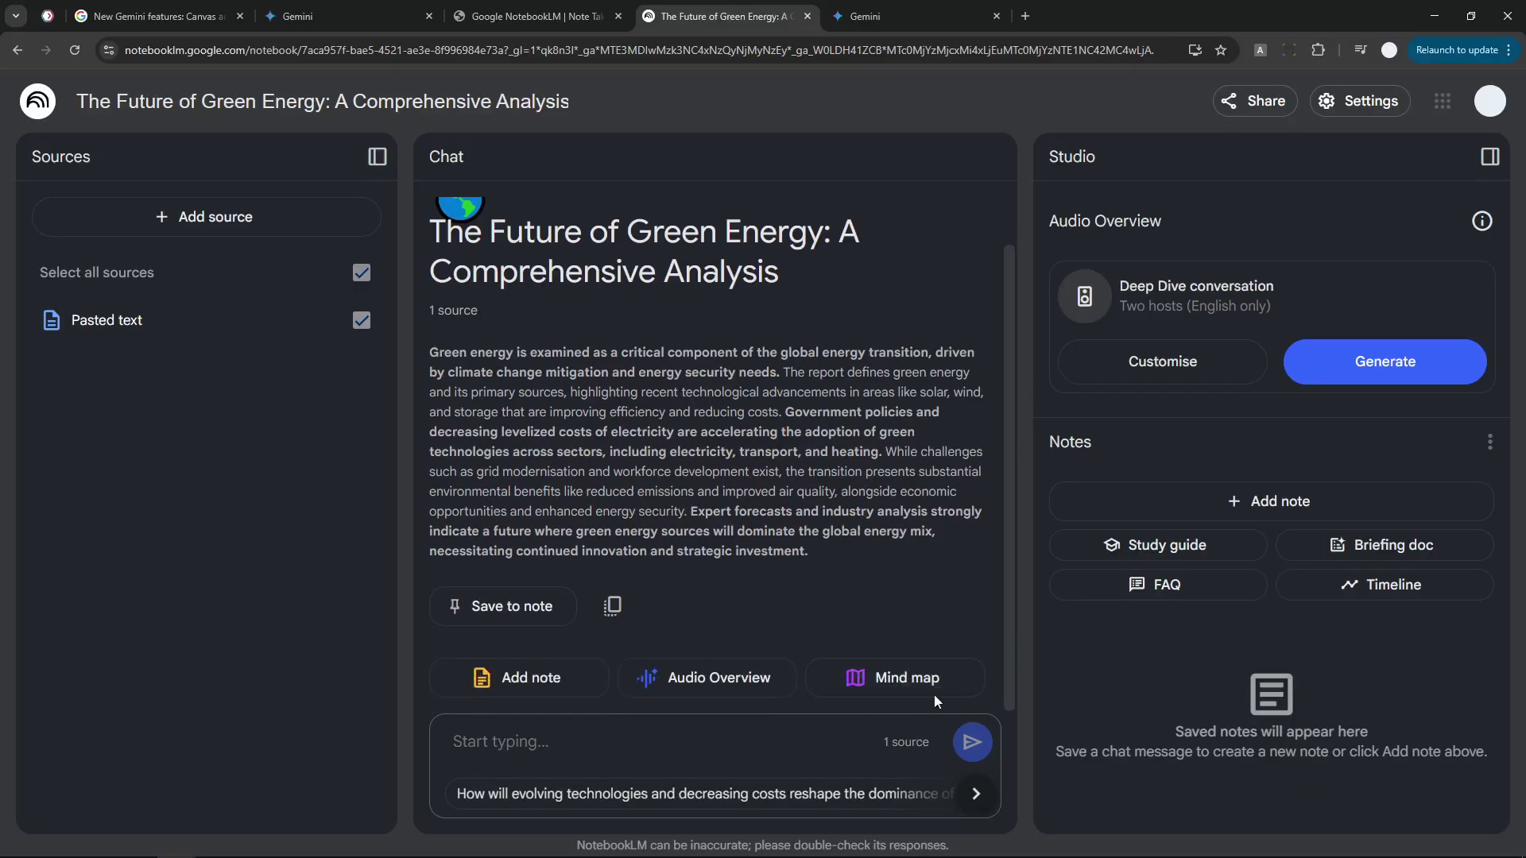
Step: Generate a mind map from the green-energy source and open it
{"action": "left_click", "coordinate": [902, 683]}
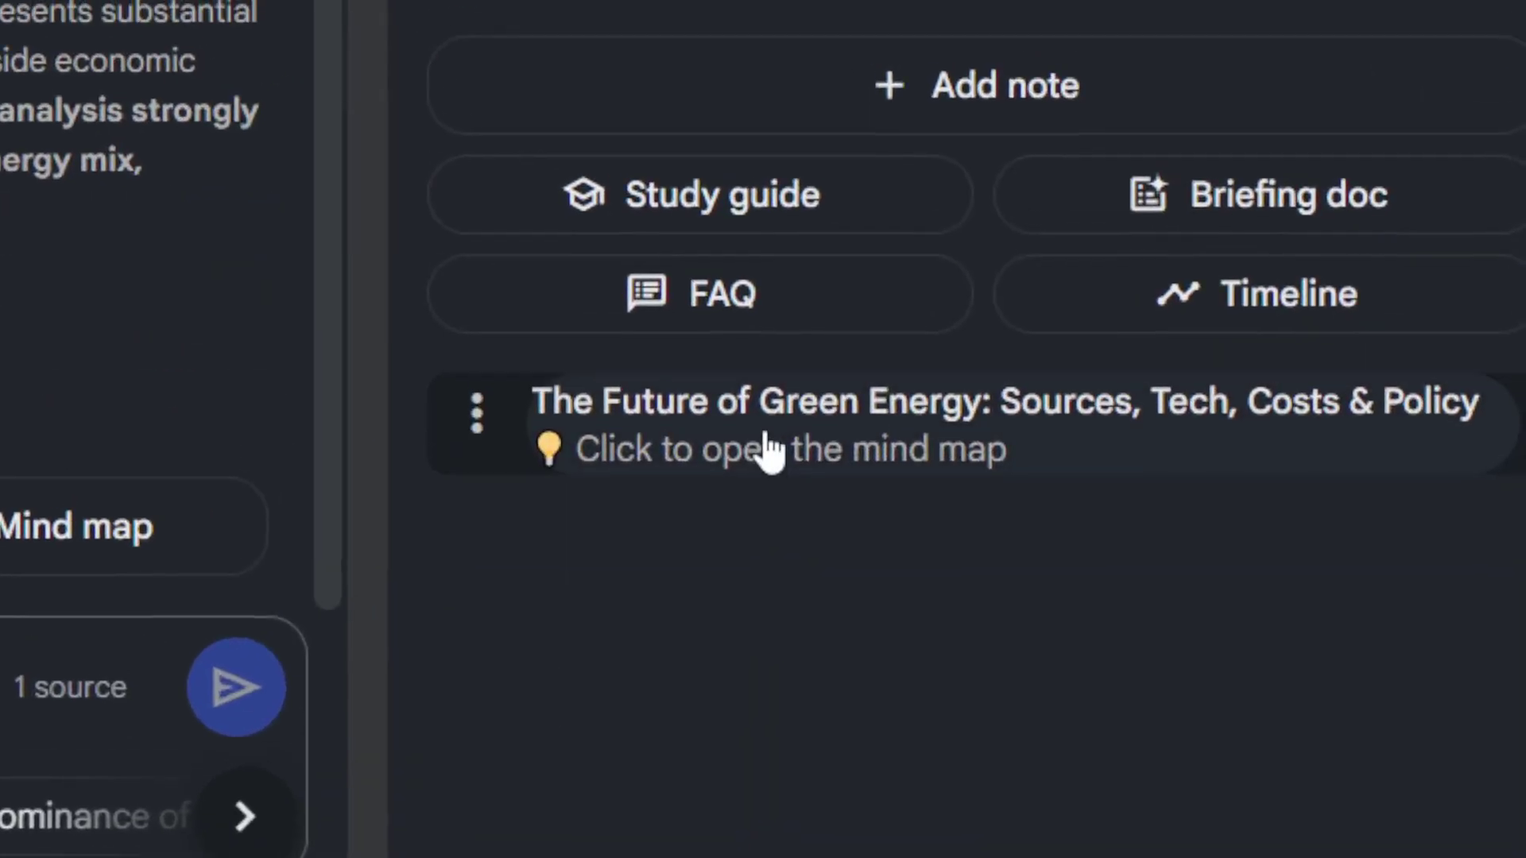
{"action": "left_click", "coordinate": [767, 452]}
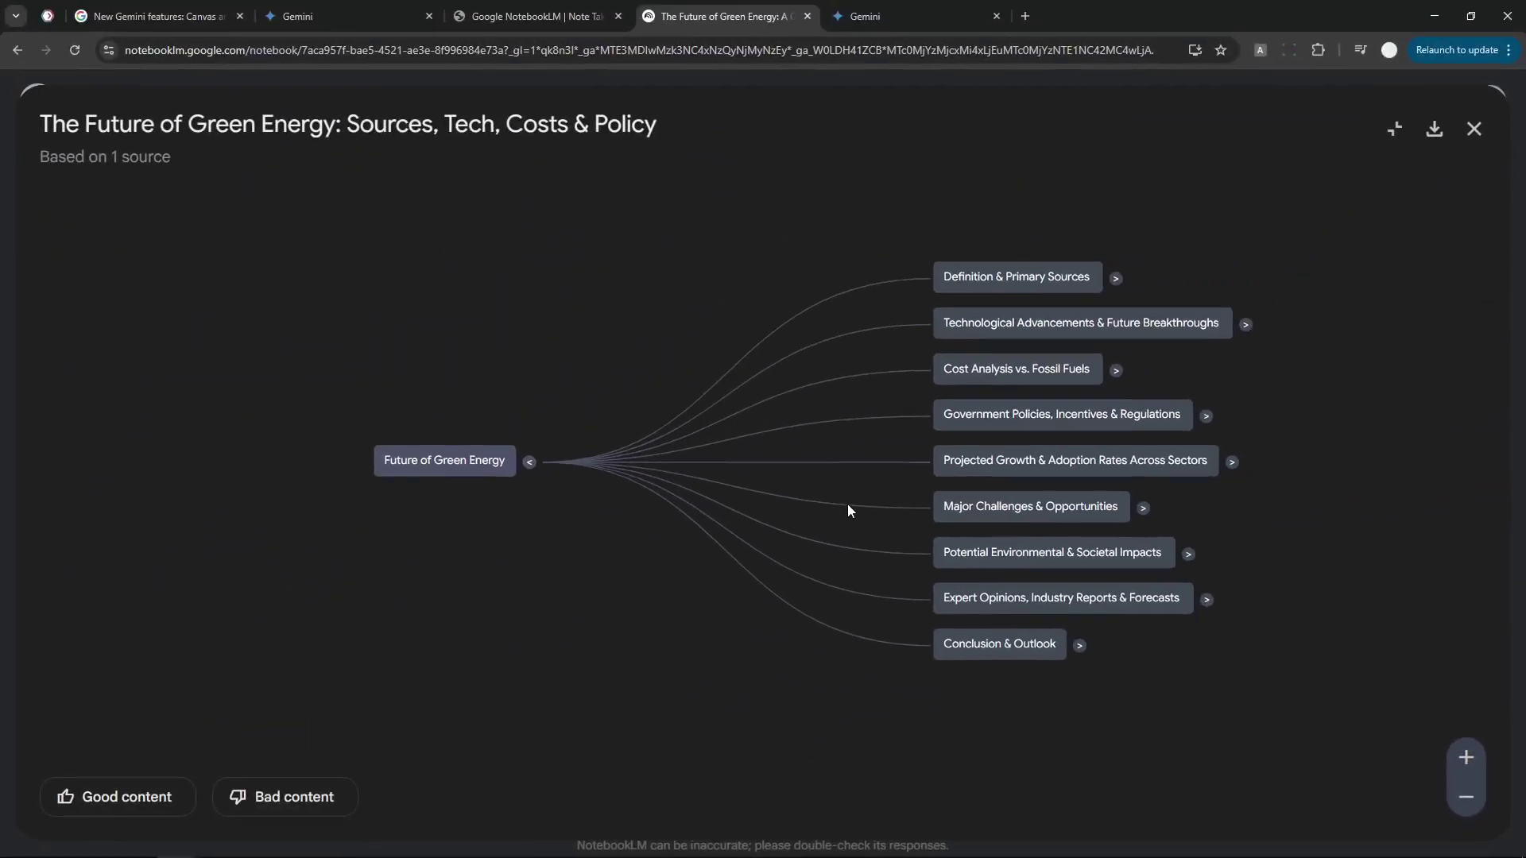
{"action": "scroll", "coordinate": [910, 463], "scroll_direction": "up", "scroll_amount": 5}
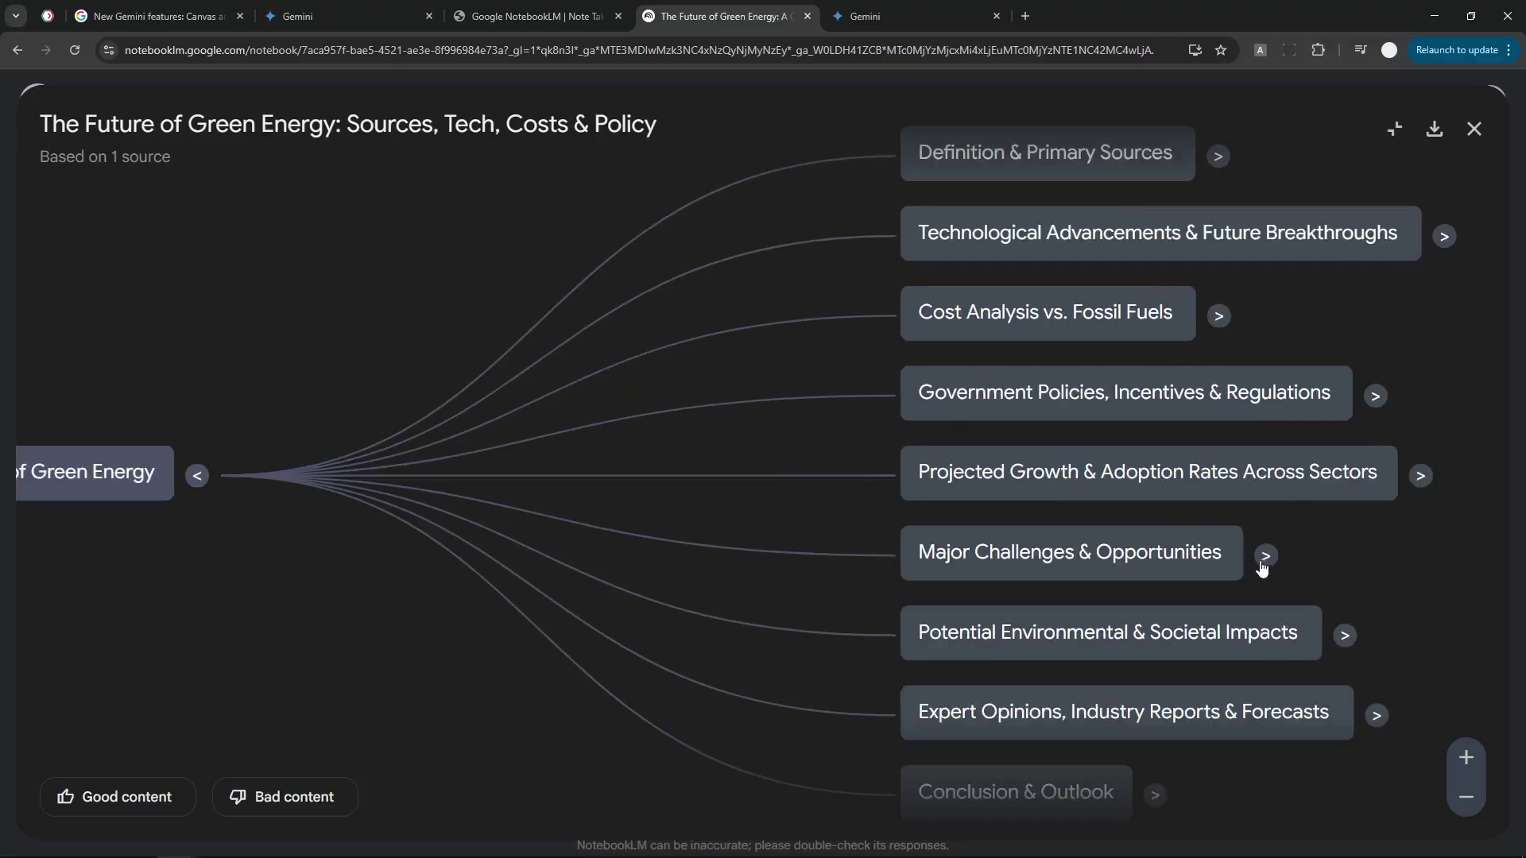
Step: Expand the Major Challenges & Opportunities and Technological Advancements & Future Breakthroughs branches
{"action": "left_click", "coordinate": [1265, 558]}
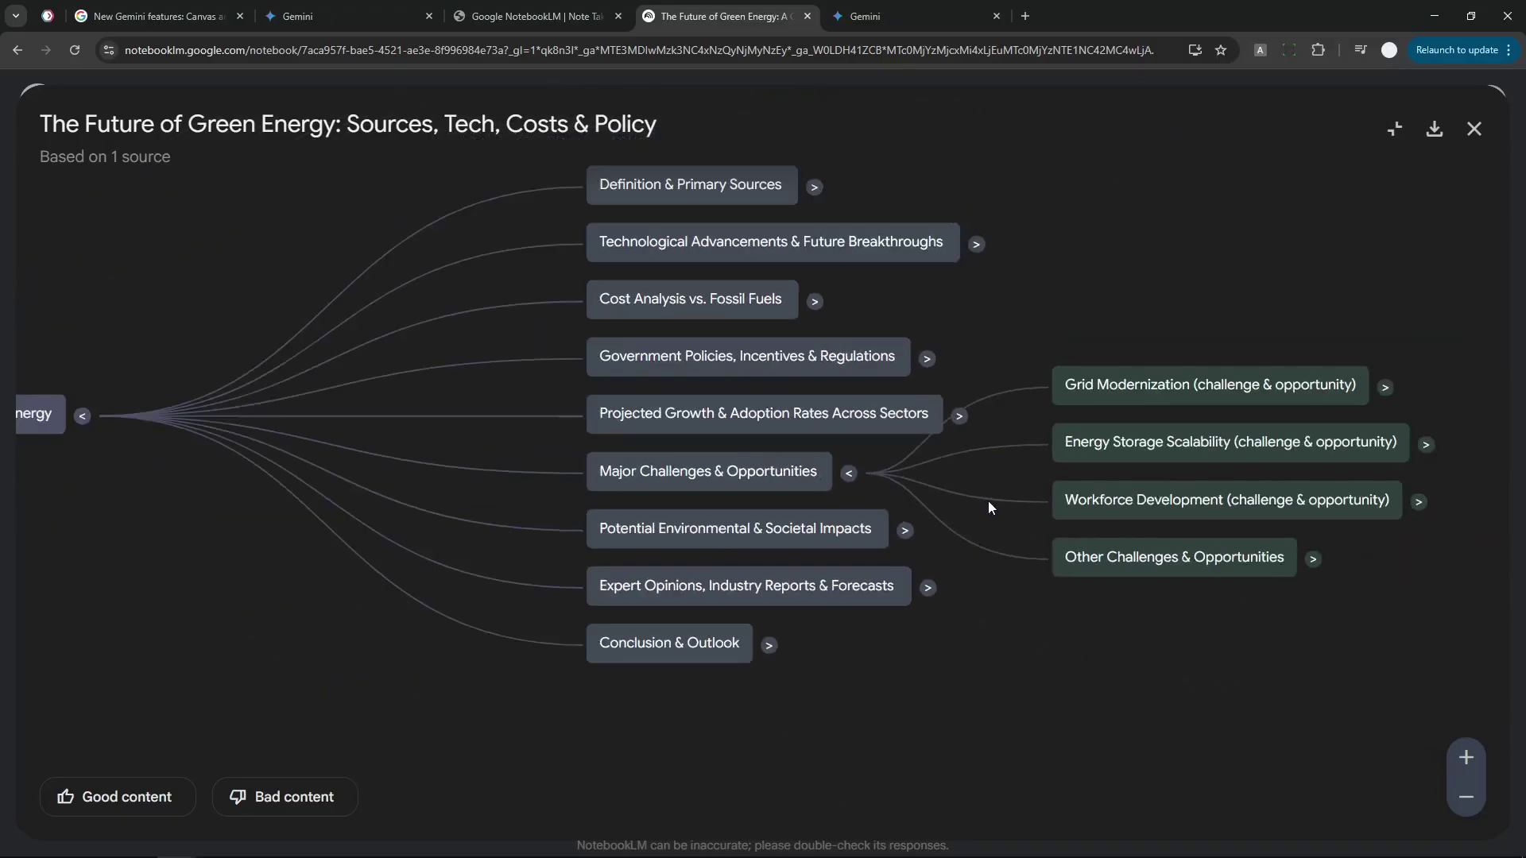
{"action": "scroll", "coordinate": [989, 500], "scroll_direction": "down", "scroll_amount": 2}
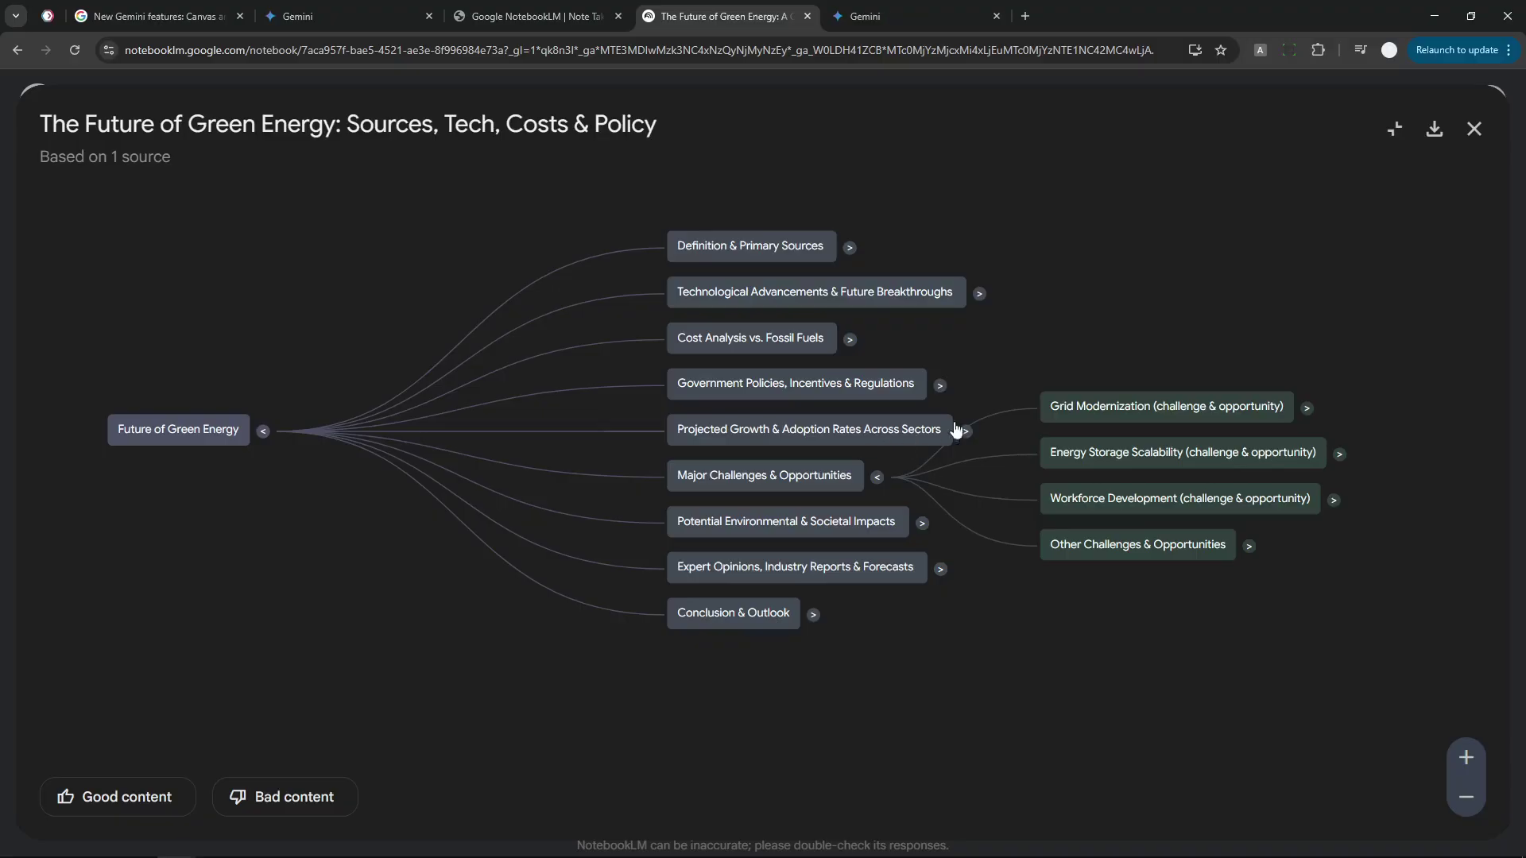
{"action": "left_click", "coordinate": [979, 296]}
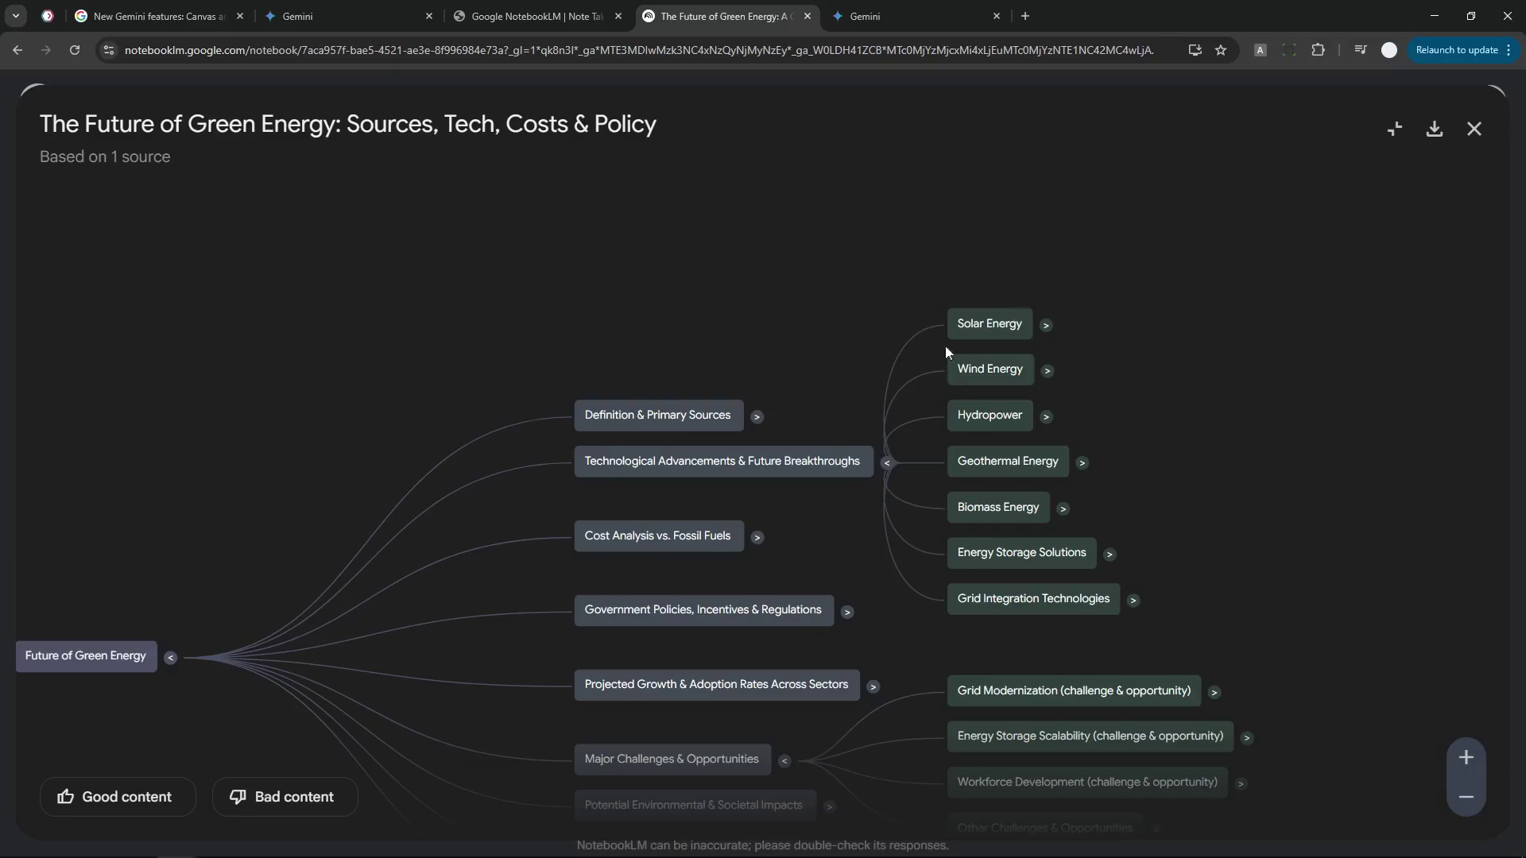
{"action": "scroll", "coordinate": [1279, 457], "scroll_direction": "down", "scroll_amount": 5}
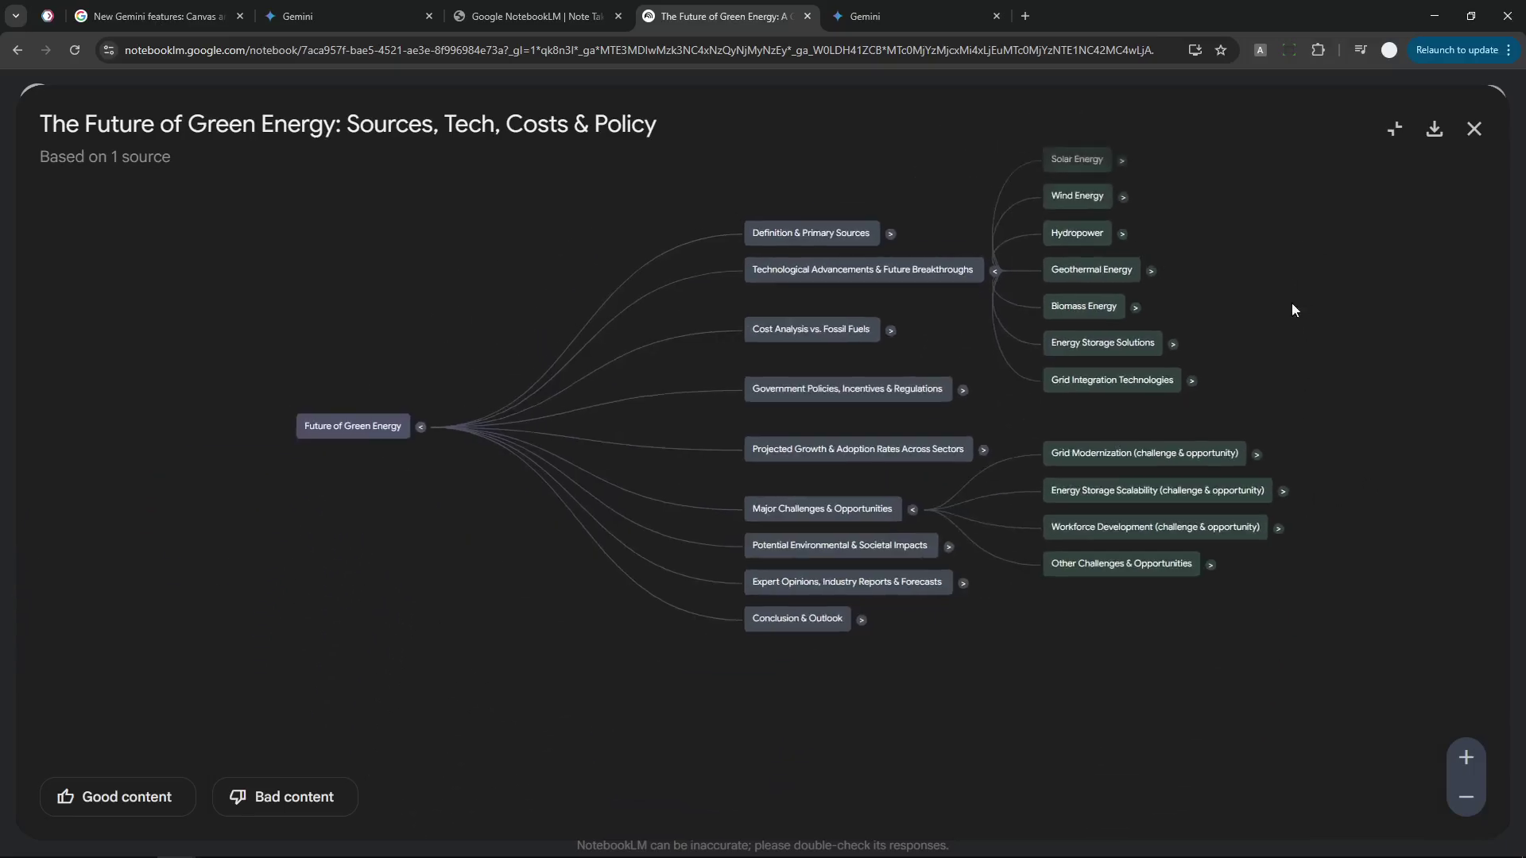
Step: Switch back to the Keyword blog post tab and scroll up to its "Code with confidence in Canvas" section
{"action": "left_click", "coordinate": [536, 16]}
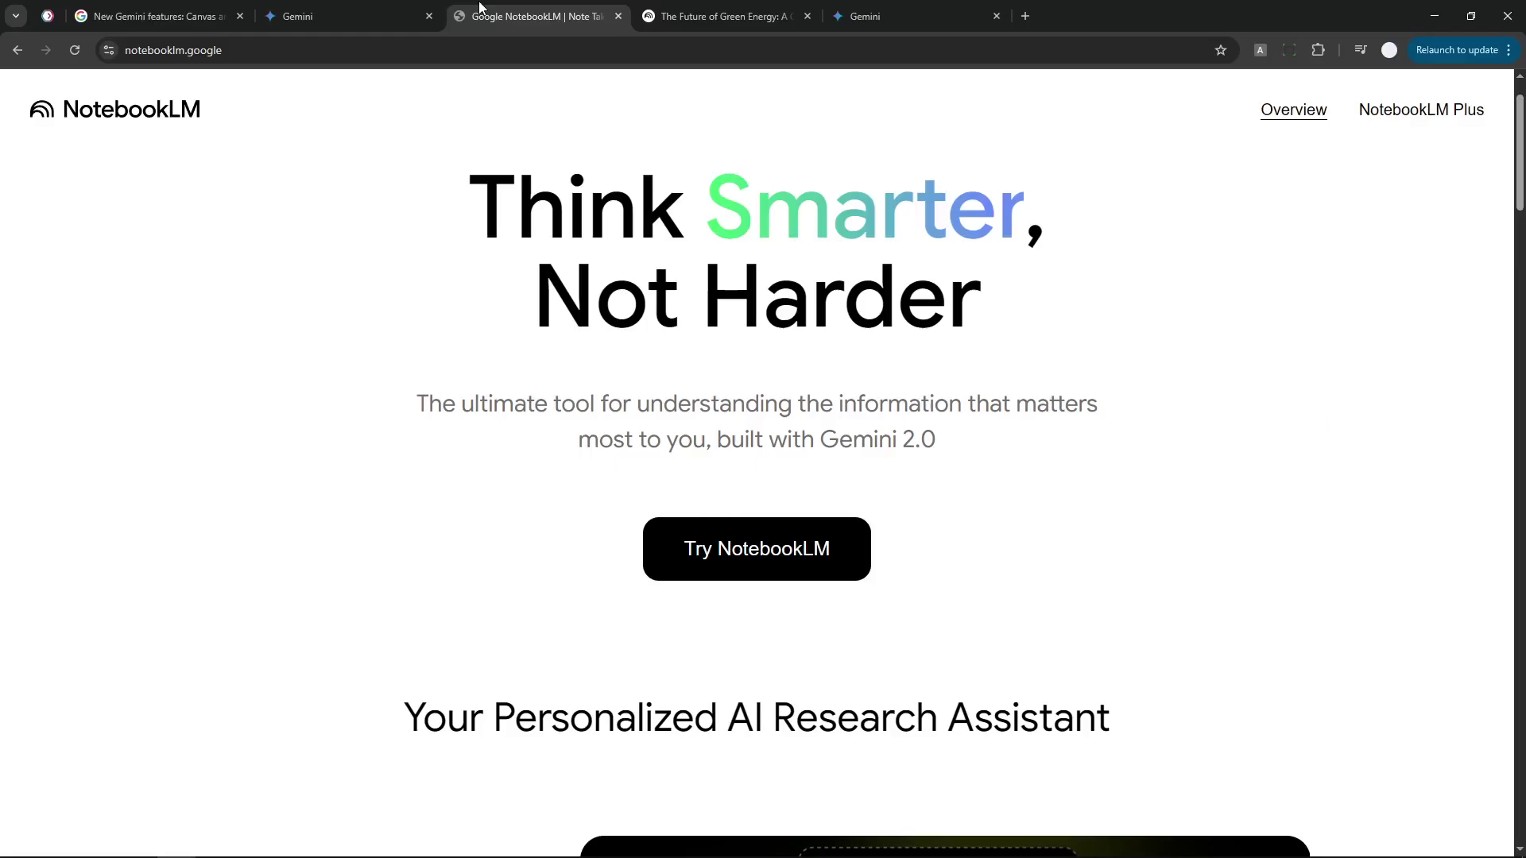
{"action": "left_click", "coordinate": [175, 10]}
{"action": "scroll", "coordinate": [1292, 695], "scroll_direction": "up", "scroll_amount": 15}
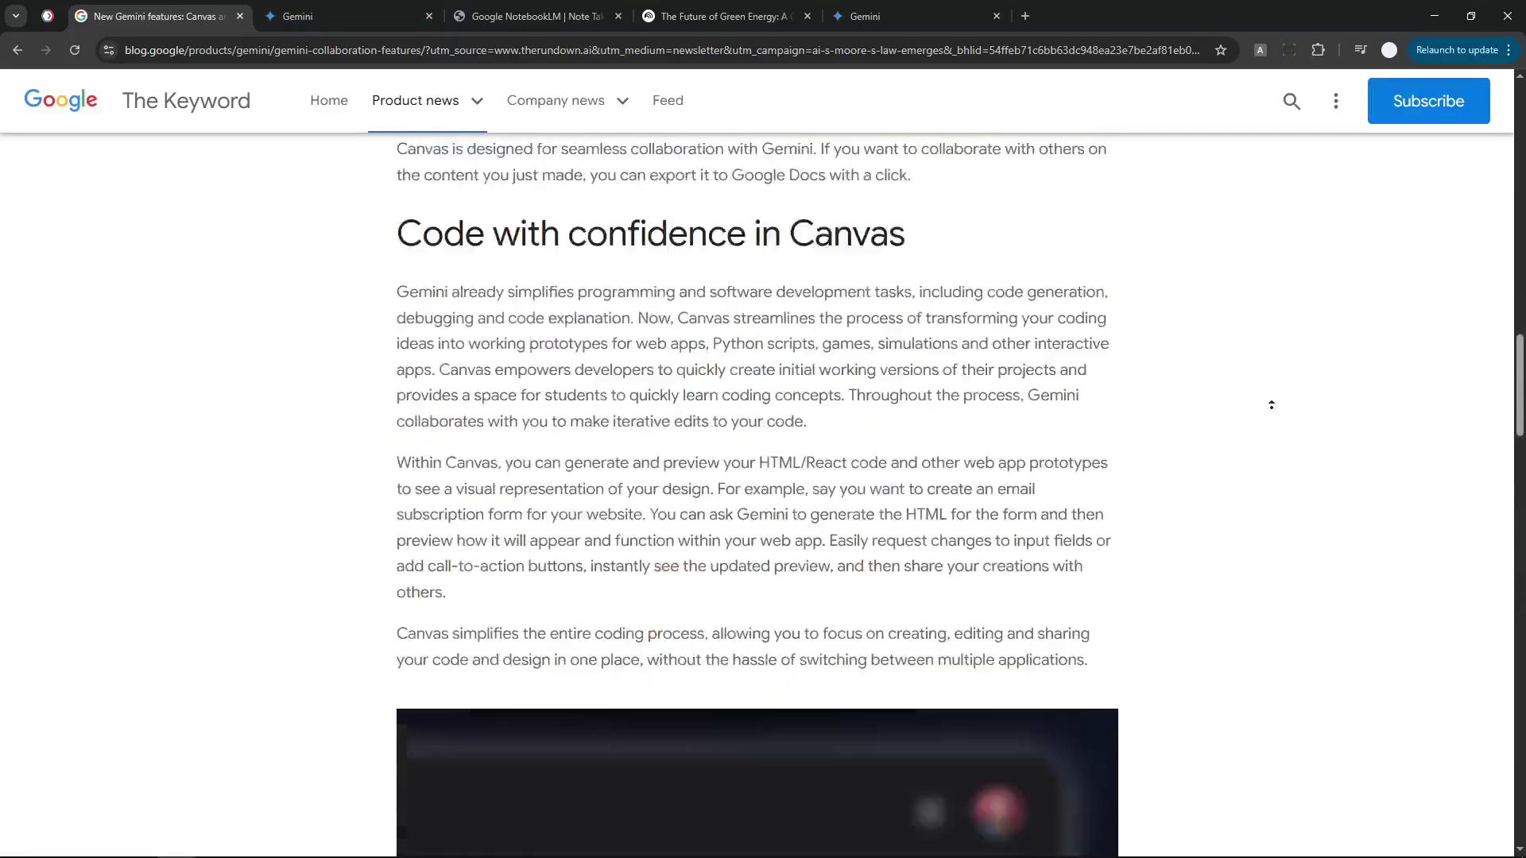